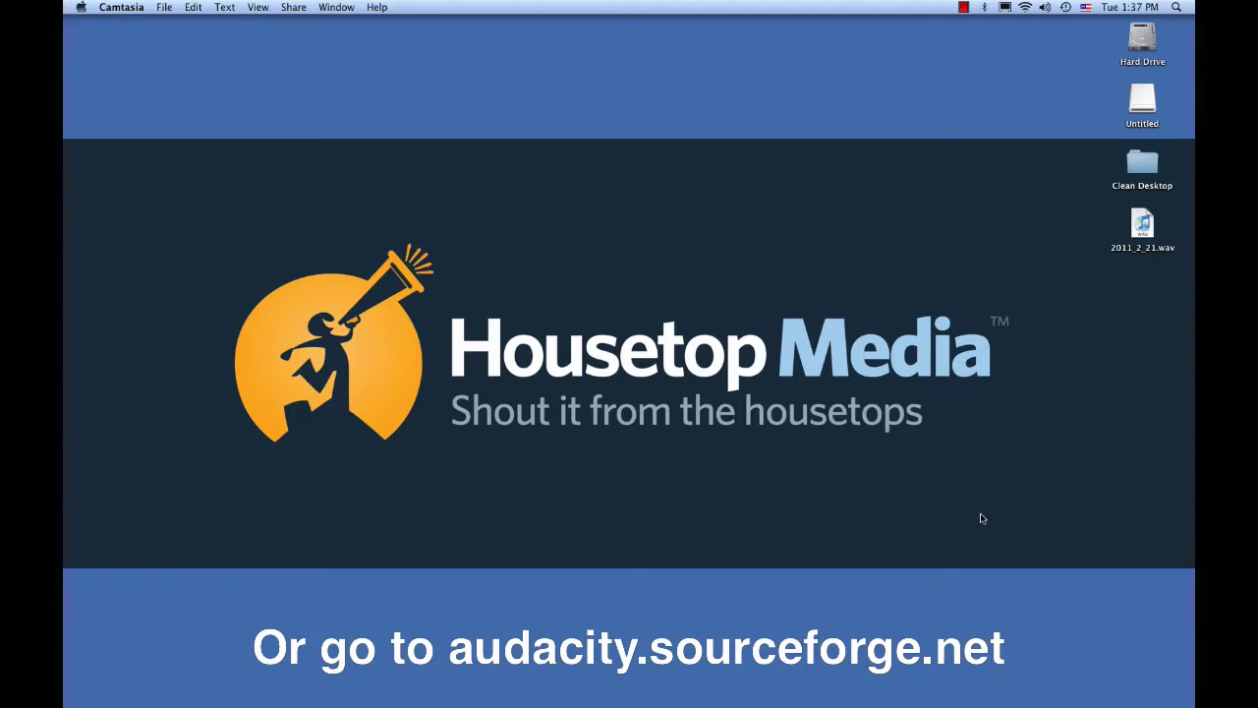
# Restore the Audacity window and start an audio import, selecting 2011_2_21.wav on the Desktop
pyautogui.moveTo(983, 693)
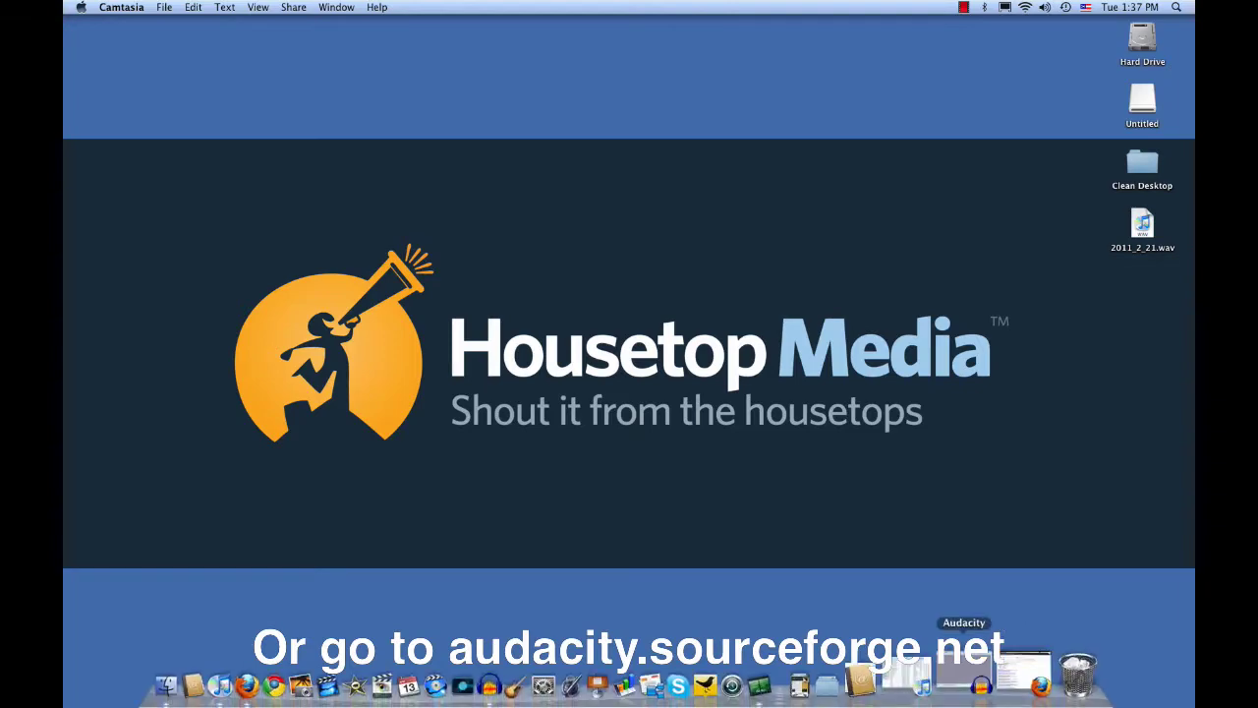
pyautogui.click(968, 681)
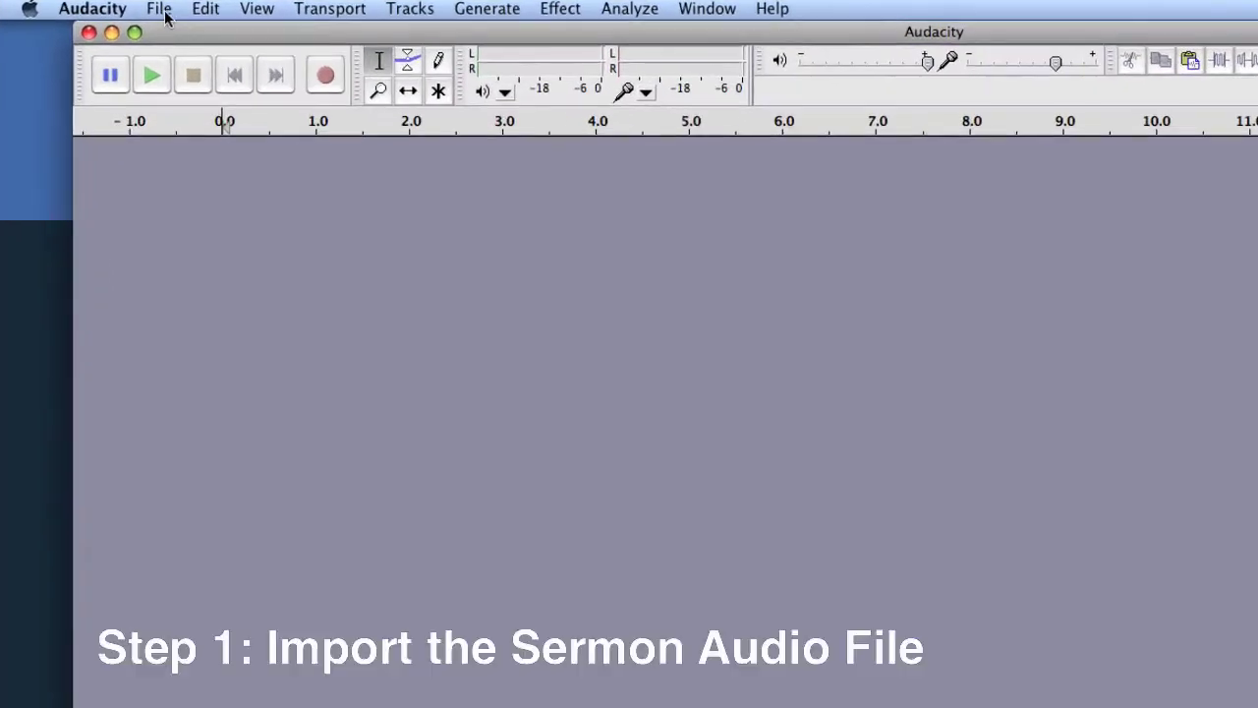
pyautogui.click(159, 10)
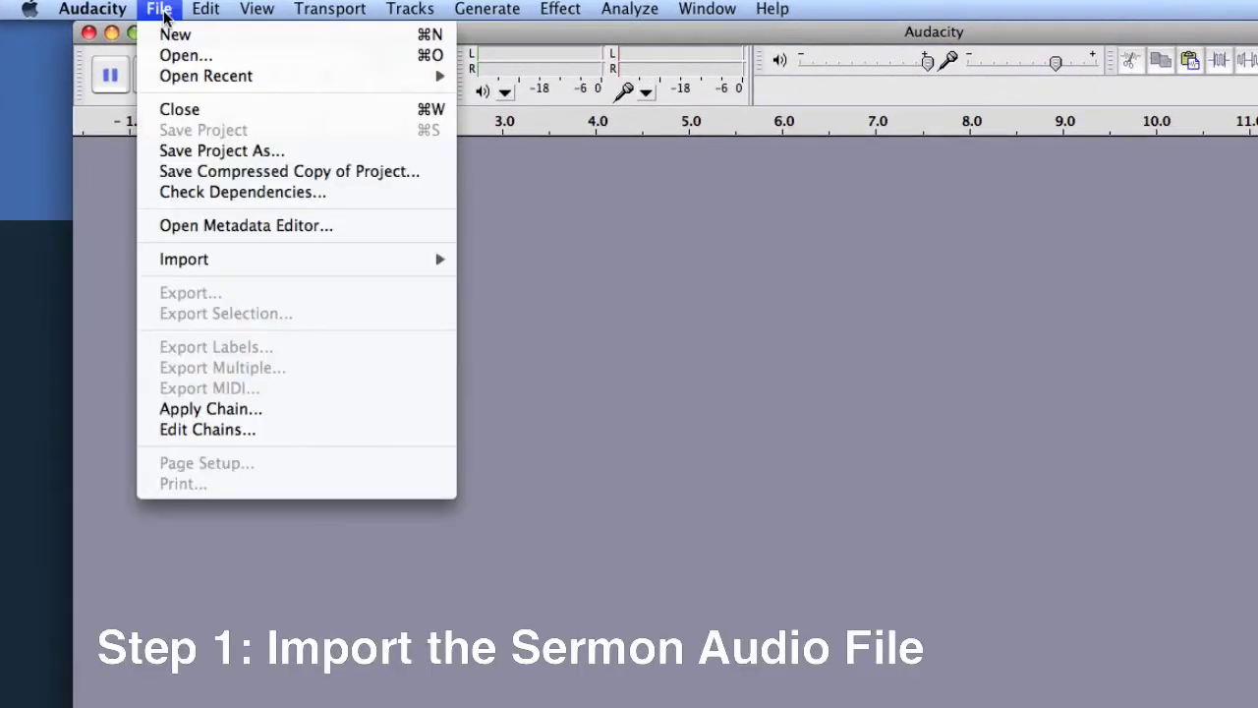
pyautogui.moveTo(239, 257)
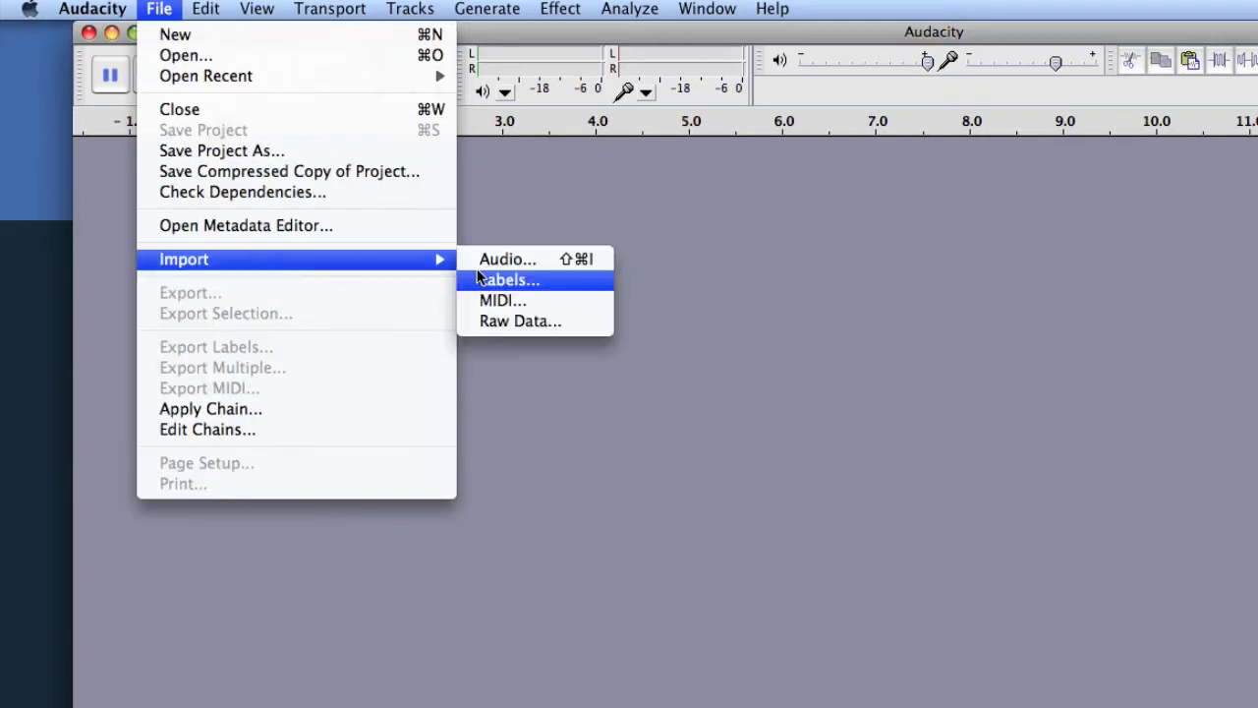
pyautogui.click(502, 260)
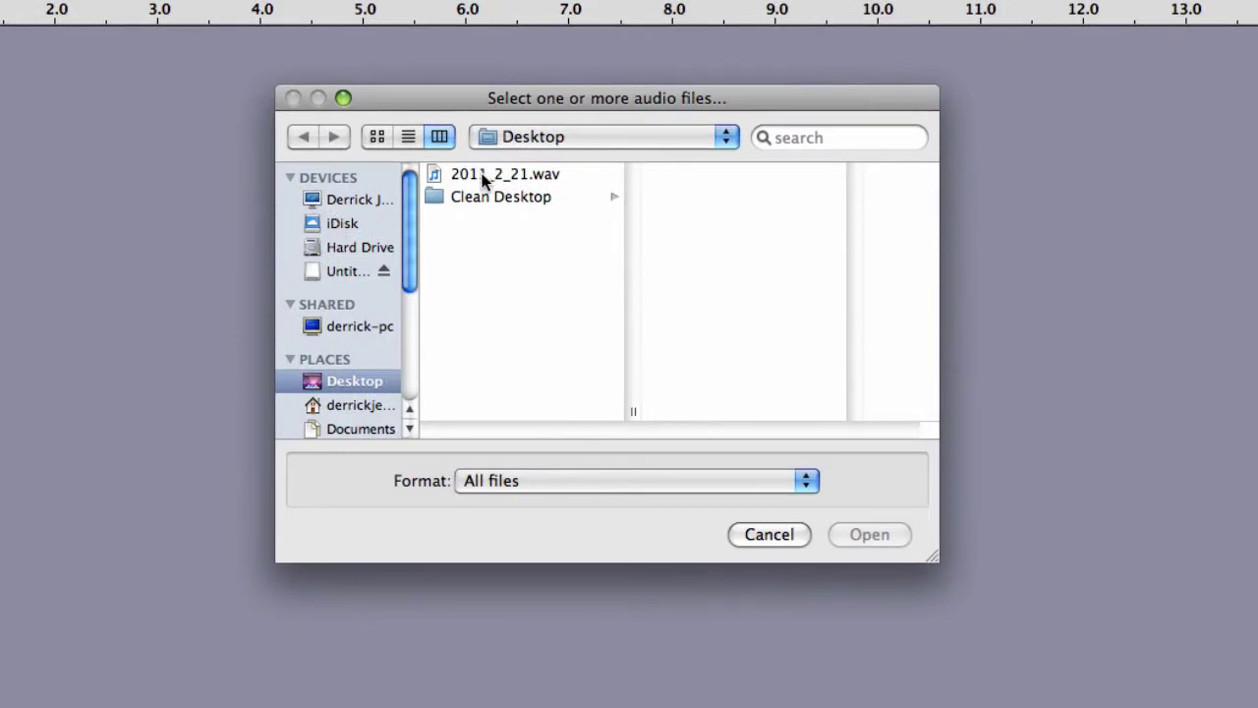
pyautogui.click(484, 177)
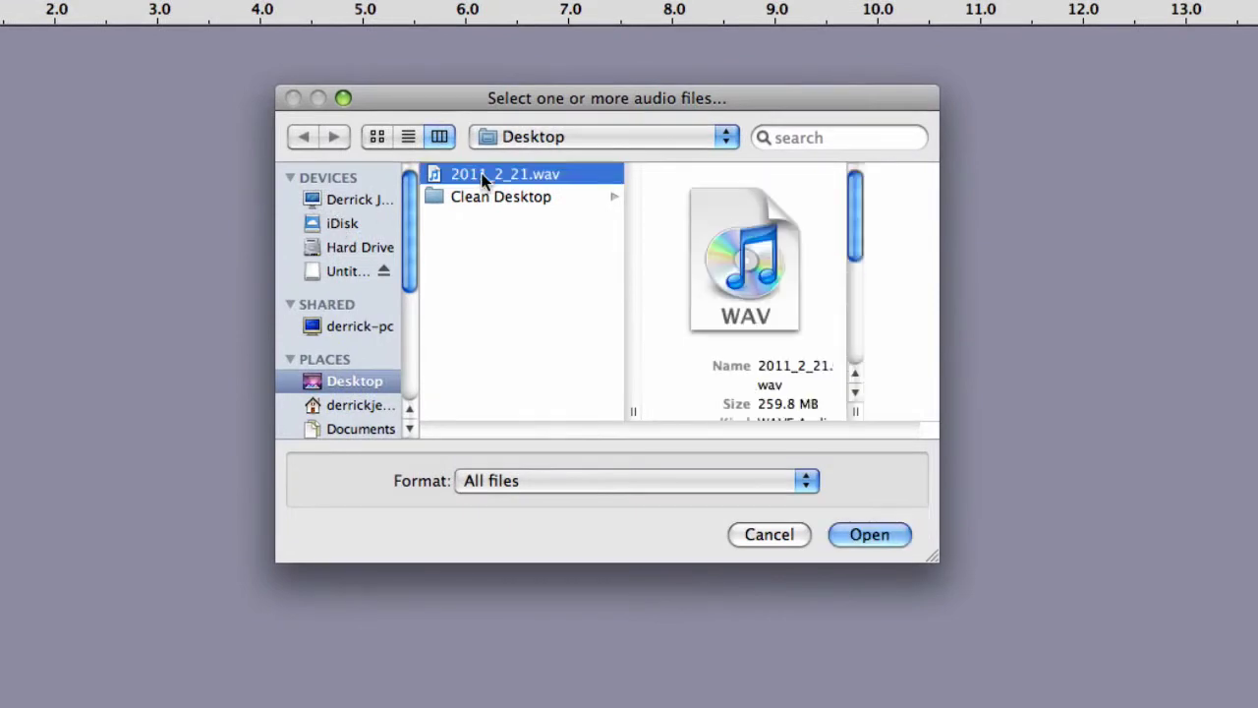
# Import 2011_2_21.wav as a mono 44100 Hz track about 50 minutes long
pyautogui.click(884, 535)
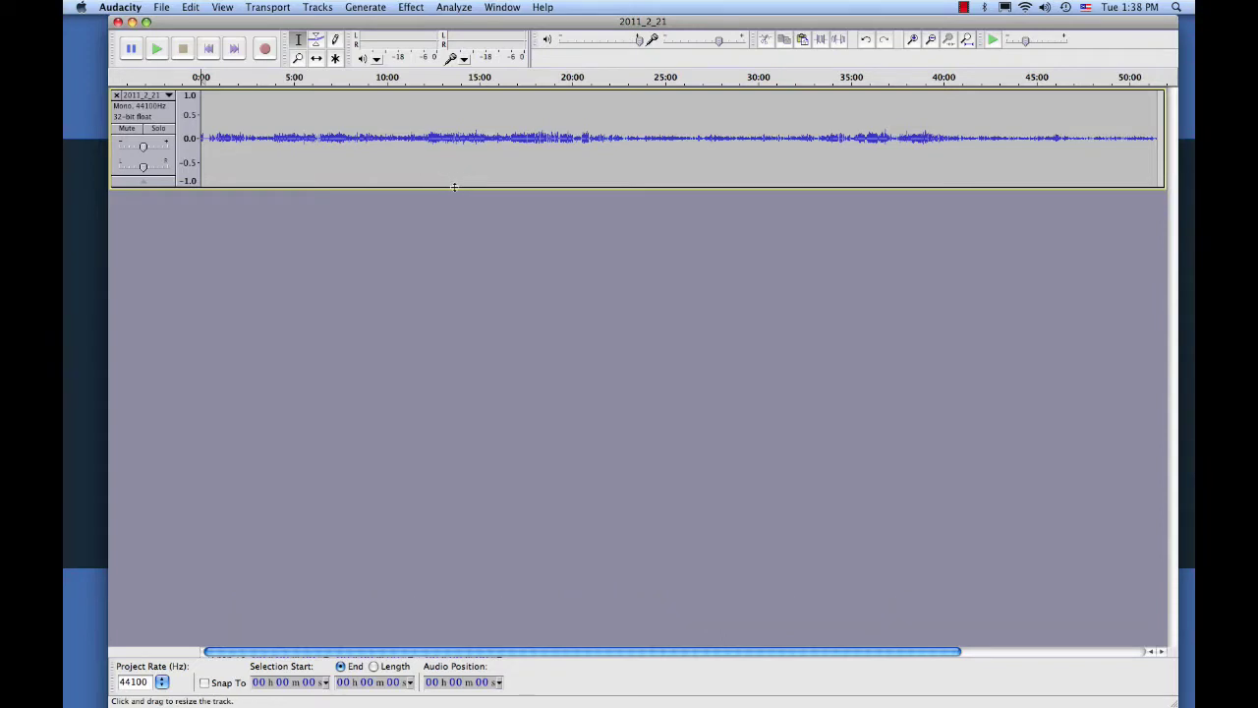
# Enlarge the sermon track and switch its display to Waveform (dB)
pyautogui.moveTo(454, 187); pyautogui.dragTo(491, 635)
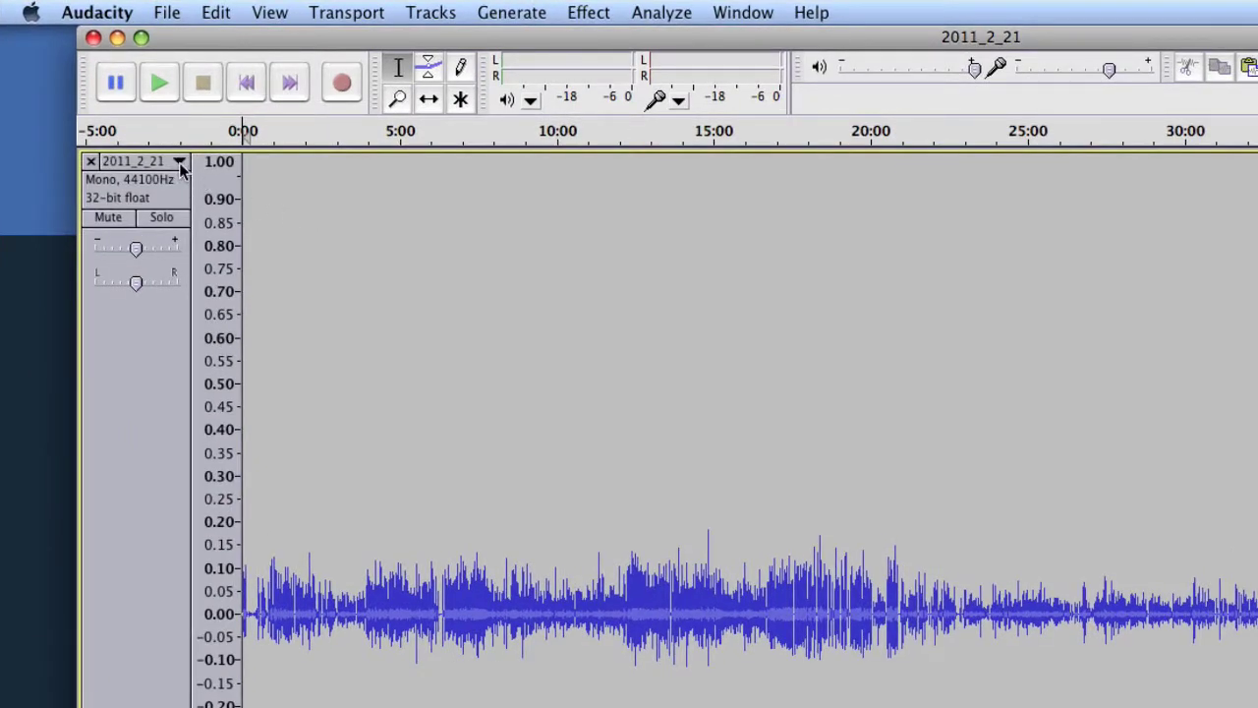
pyautogui.click(179, 163)
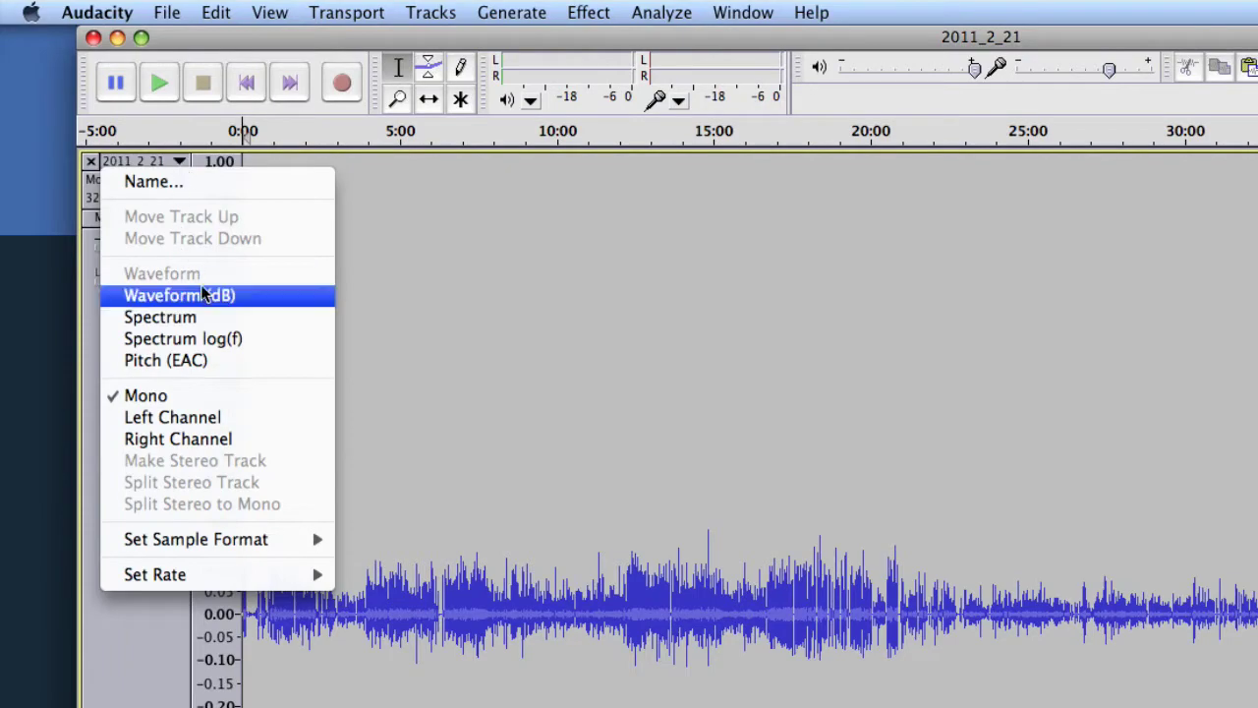
pyautogui.click(201, 295)
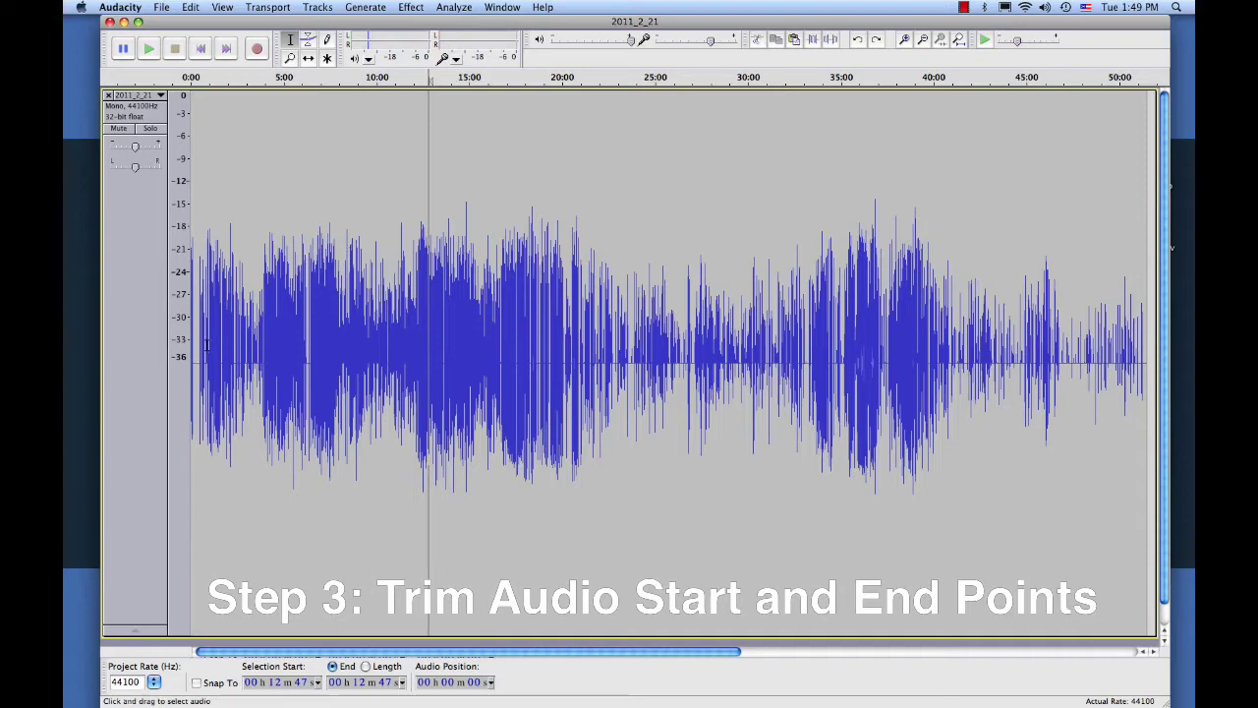
# Zoom in on the recording's opening and play it to find where speech begins
pyautogui.click(197, 361)
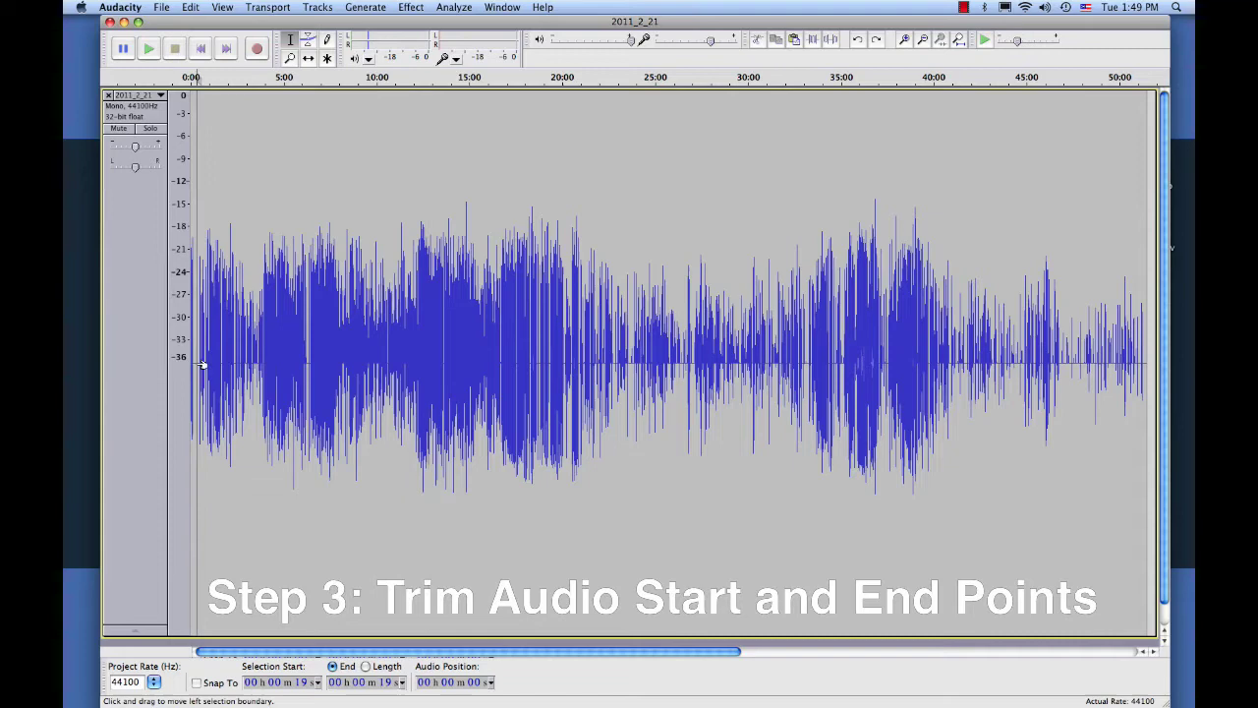
pyautogui.click(904, 41)
pyautogui.click(904, 41)
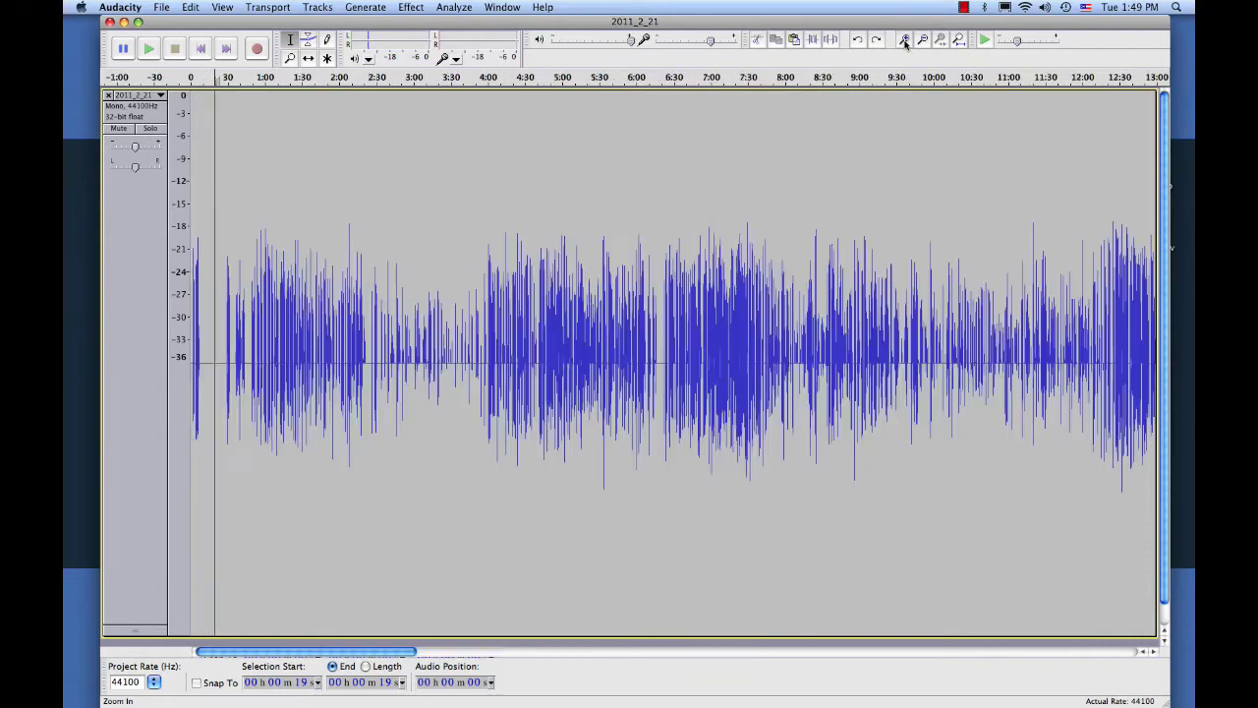
pyautogui.click(904, 41)
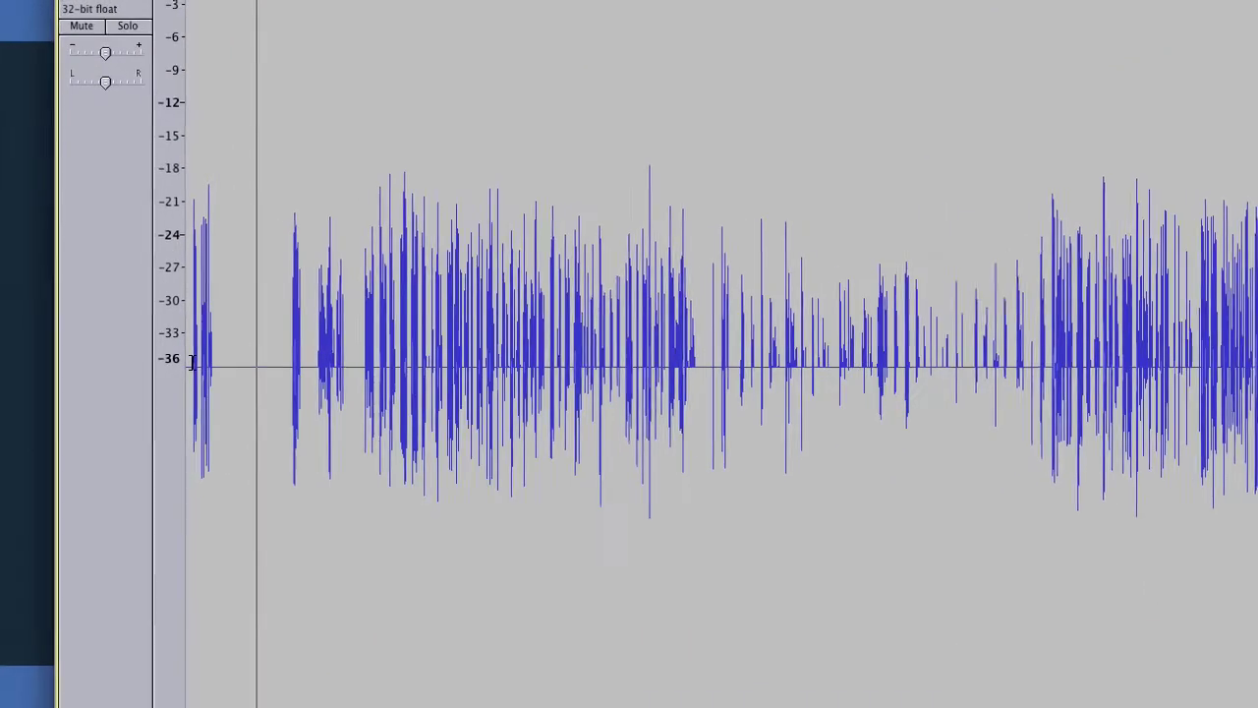
pyautogui.click(193, 363)
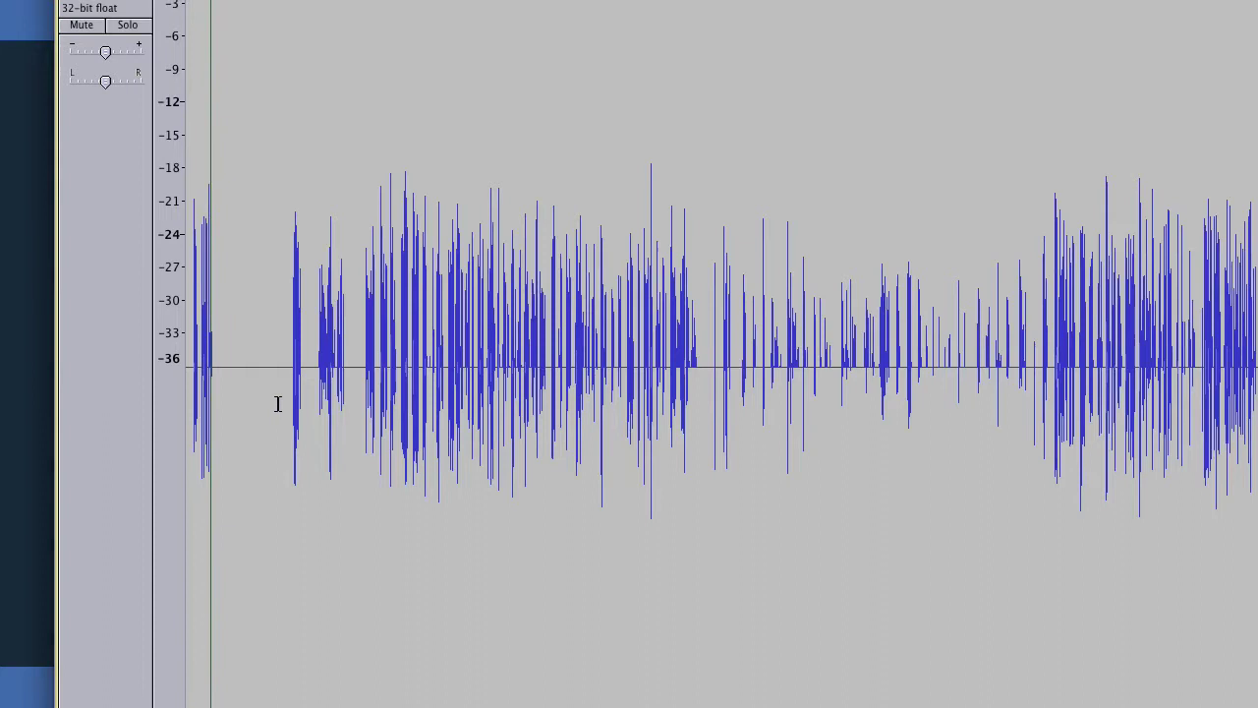
pyautogui.press('space')
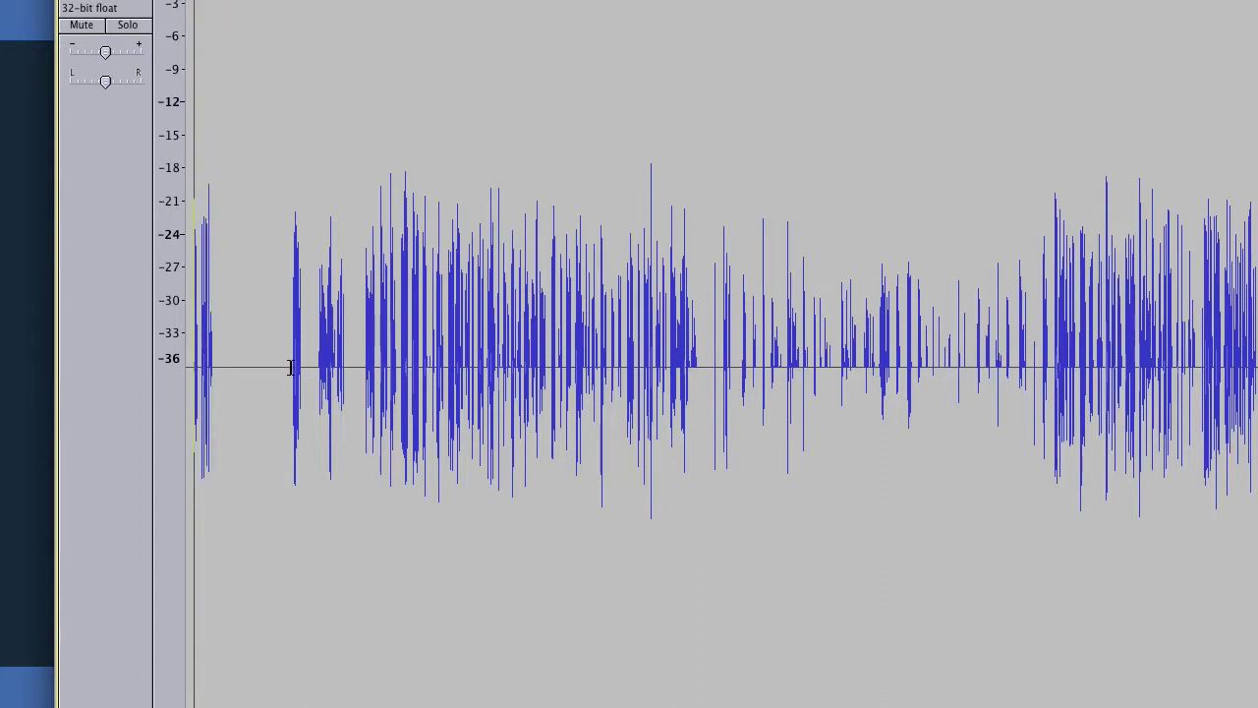
pyautogui.click(292, 378)
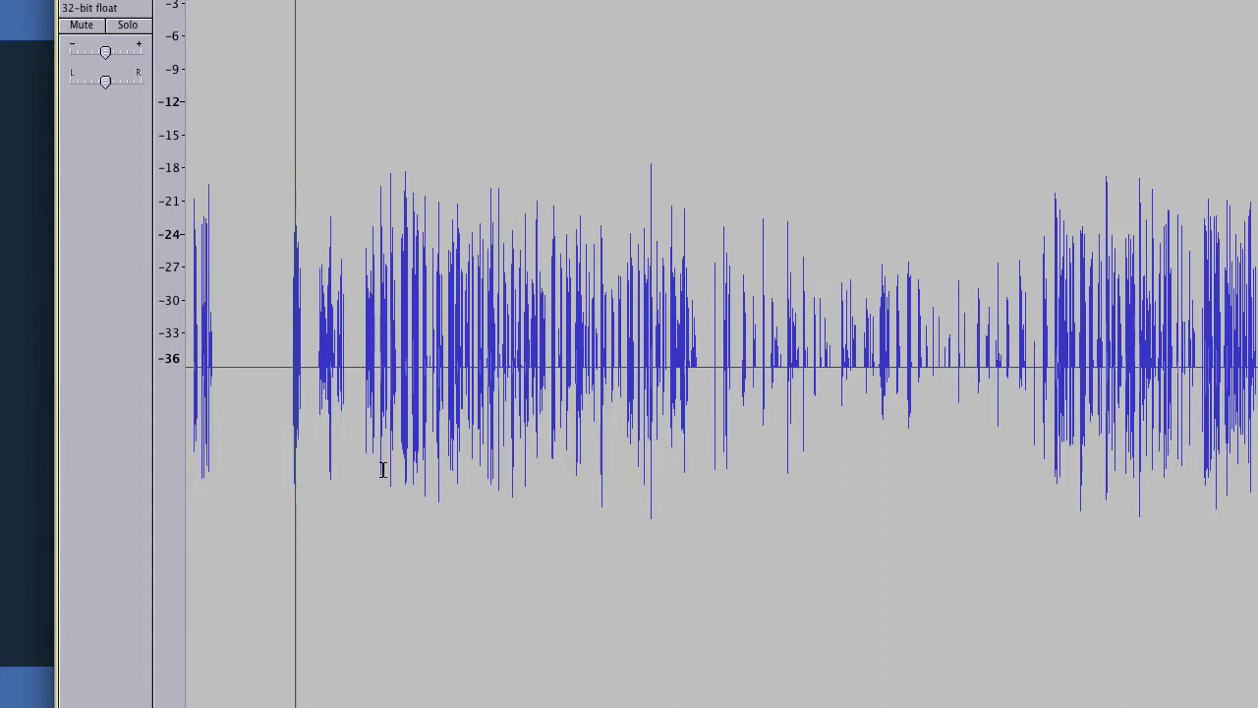
pyautogui.press('space')
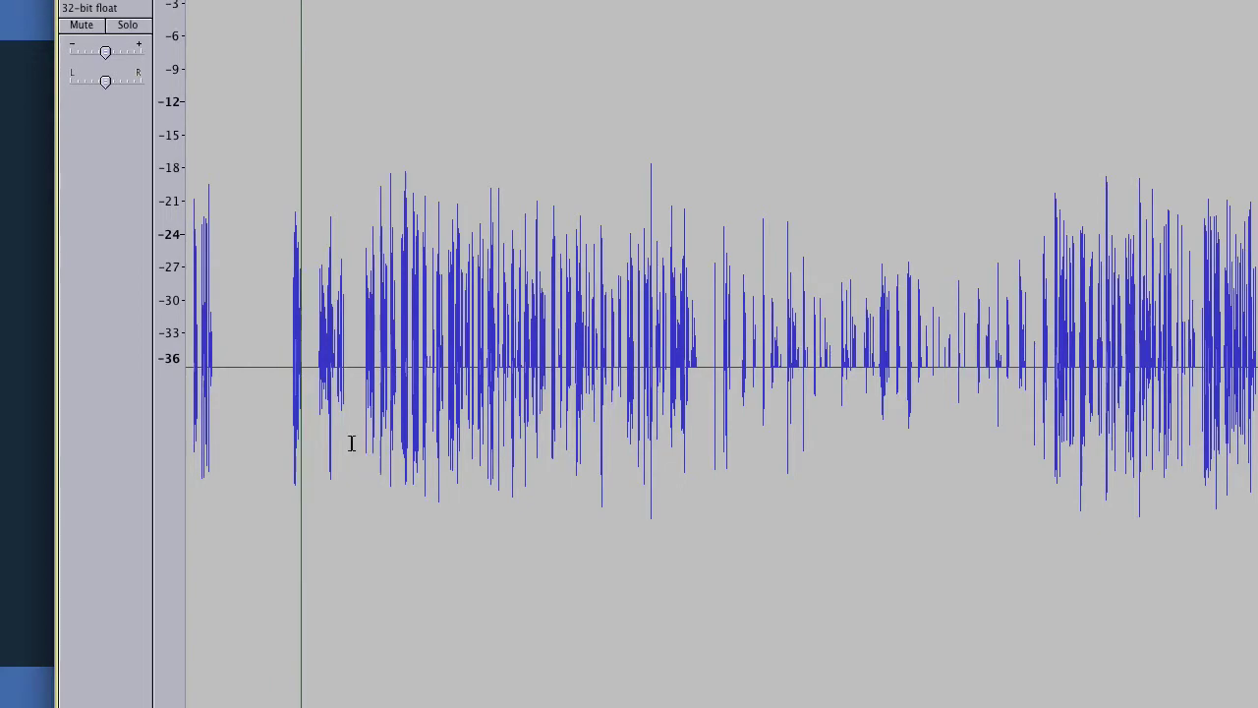
pyautogui.press('space')
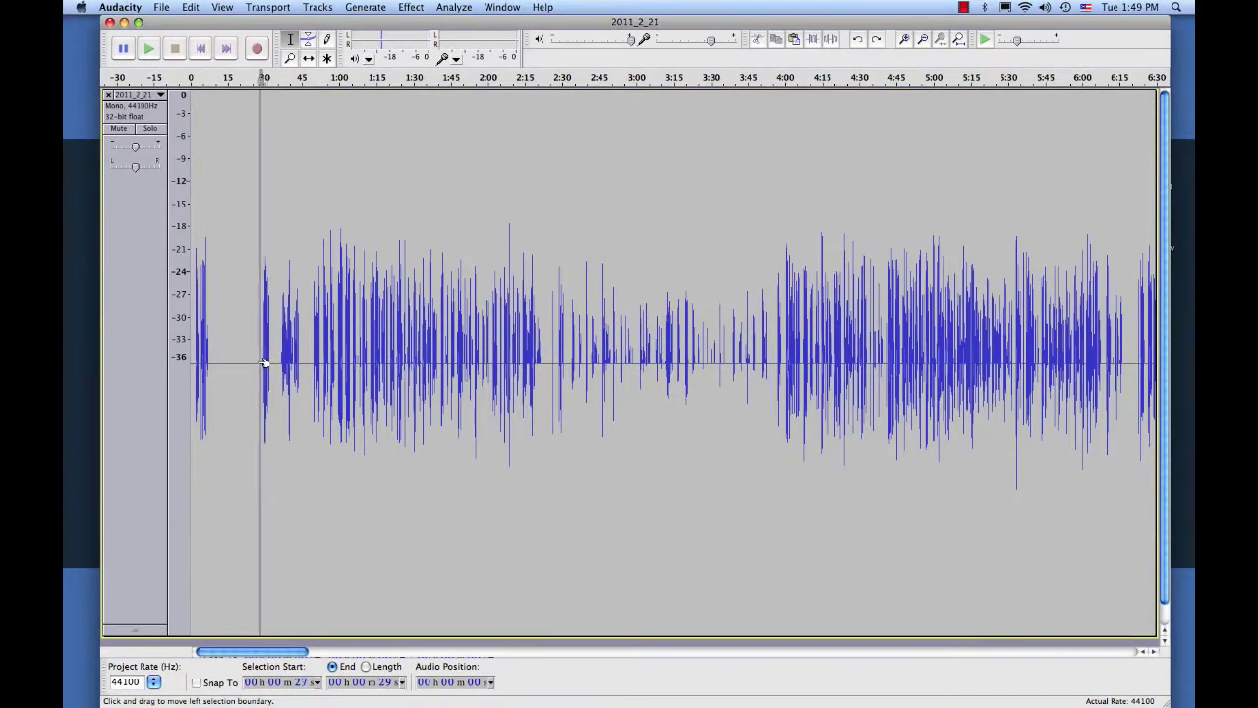
# Delete the 0–29 s quiet lead-in, then zoom back out toward the end
pyautogui.moveTo(267, 363); pyautogui.dragTo(186, 357)
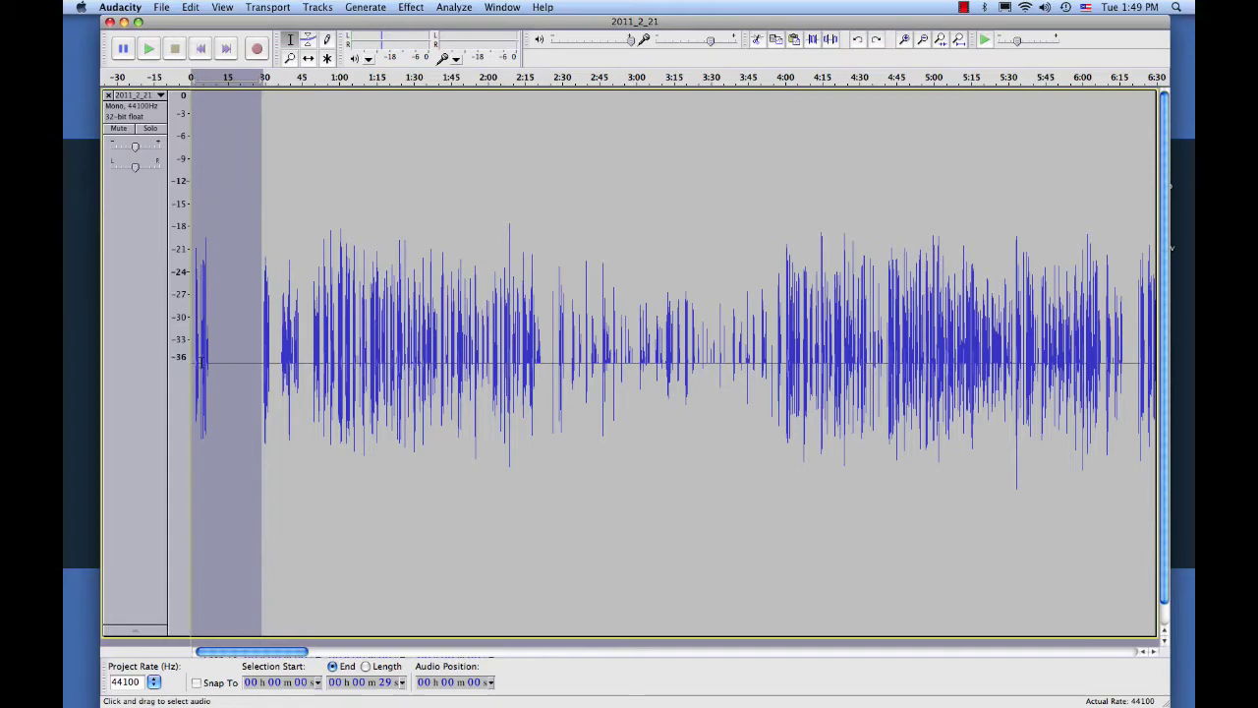
pyautogui.press('Delete')
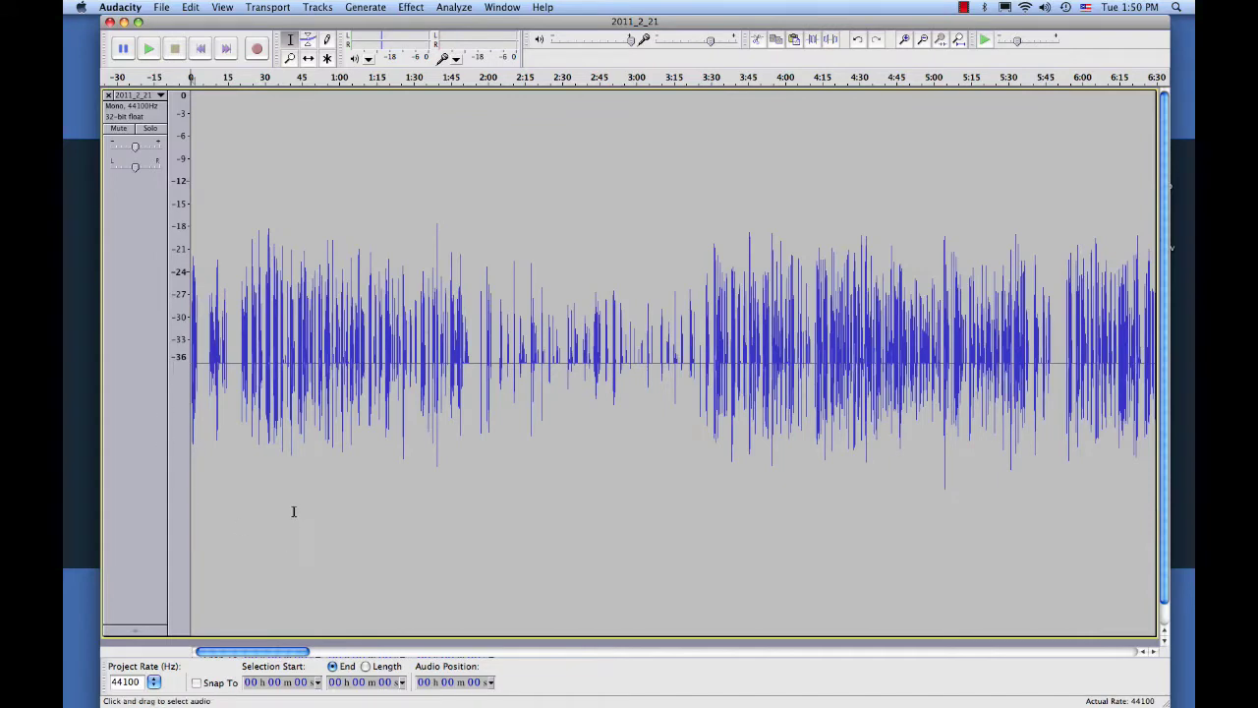
pyautogui.click(922, 40)
pyautogui.click(922, 41)
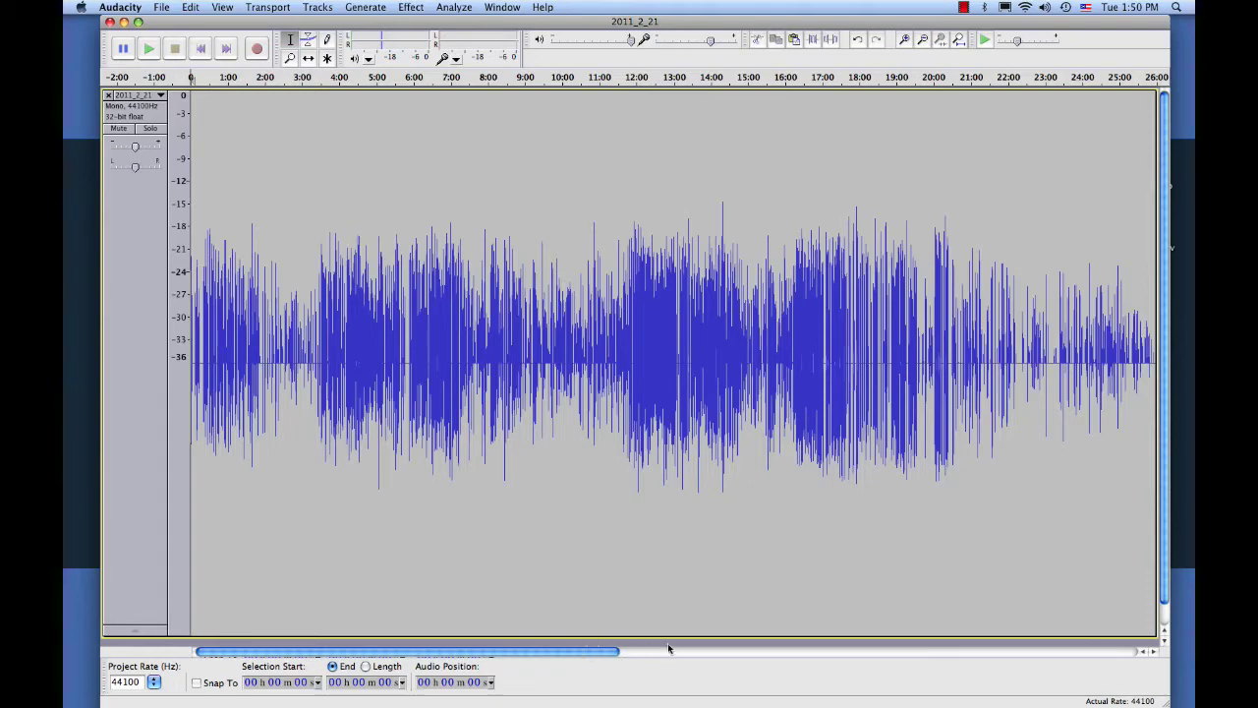
pyautogui.hscroll(15, 667, 648)
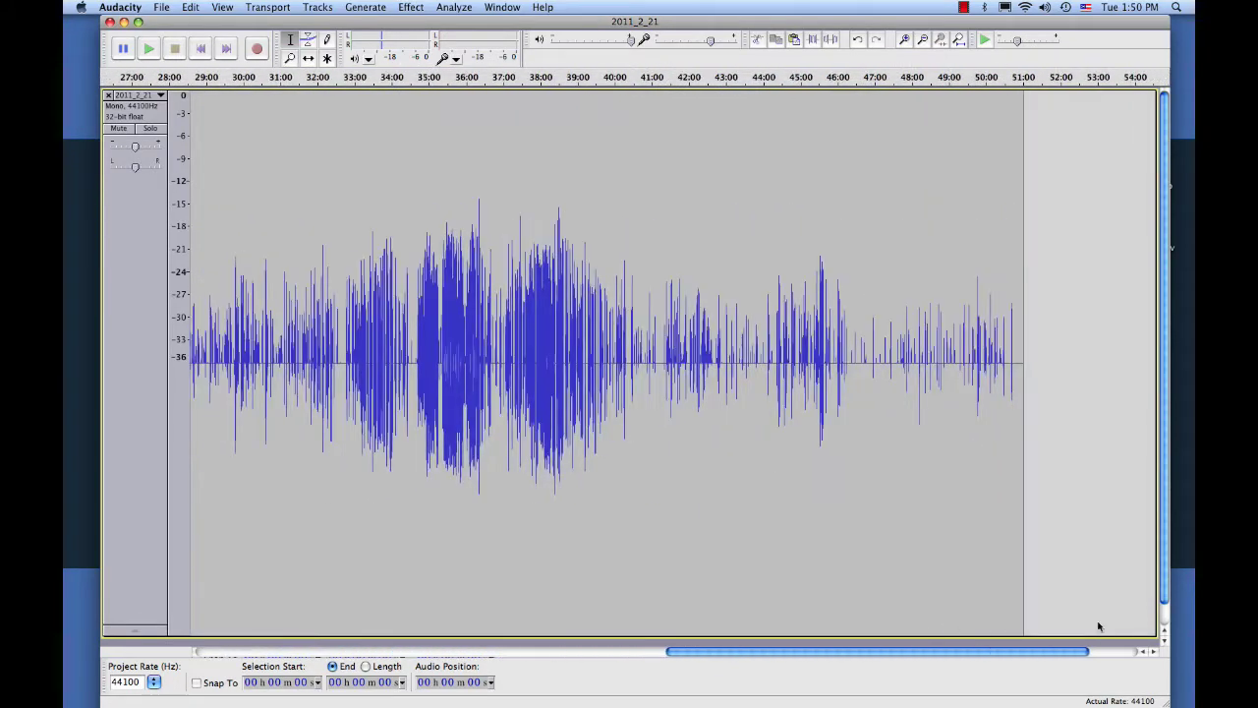
# Zoom in on the track end and cut the trailing silence from 50:54 onward
pyautogui.hscroll(2, 1099, 626)
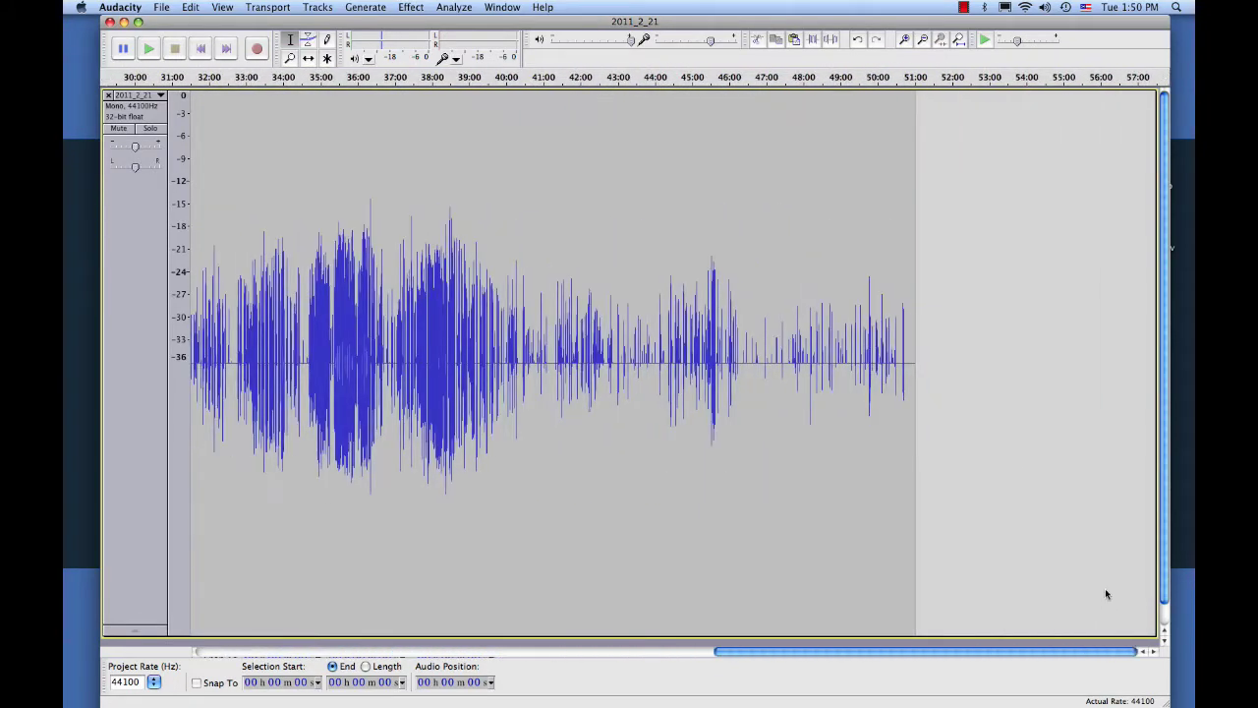
pyautogui.click(903, 358)
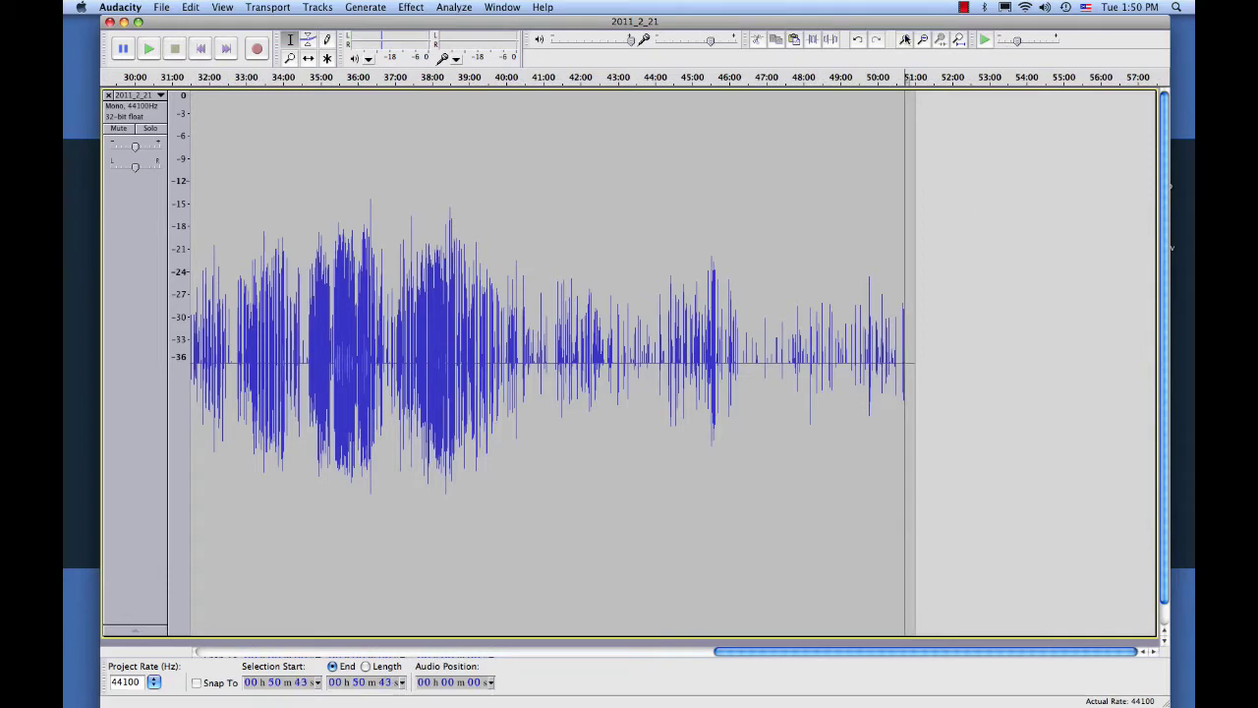
pyautogui.click(905, 39)
pyautogui.click(904, 39)
pyautogui.click(904, 40)
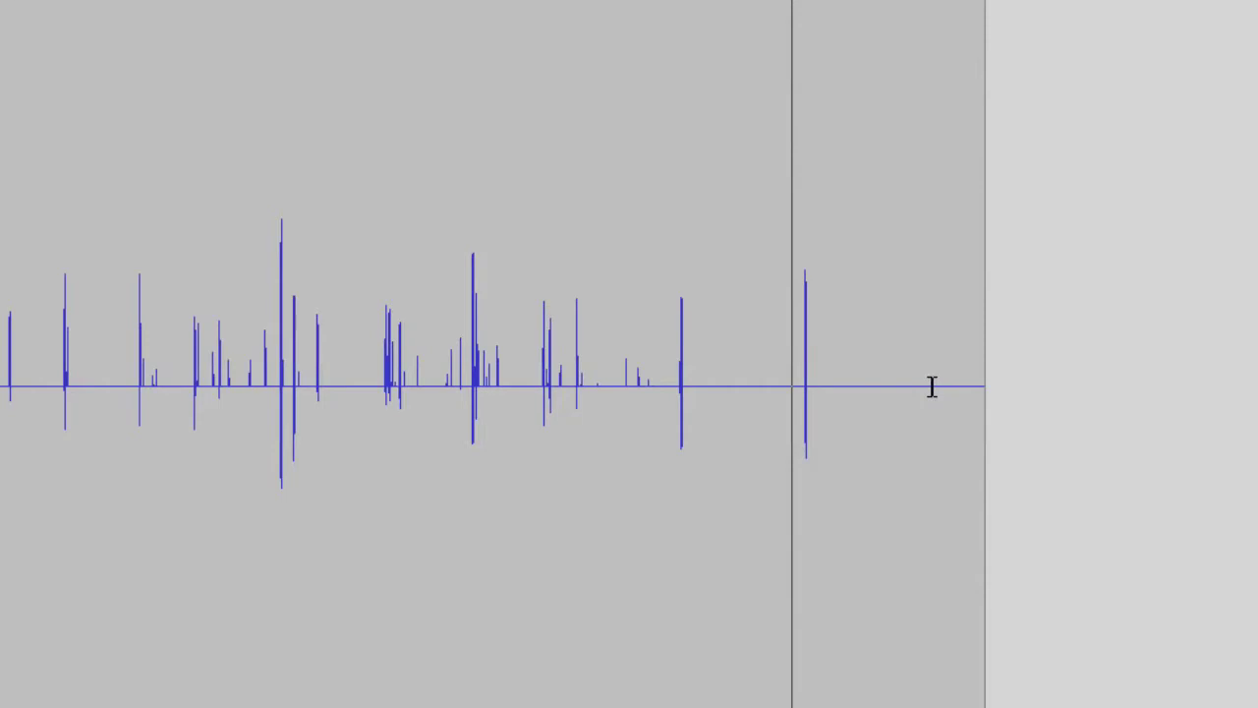
pyautogui.click(932, 386)
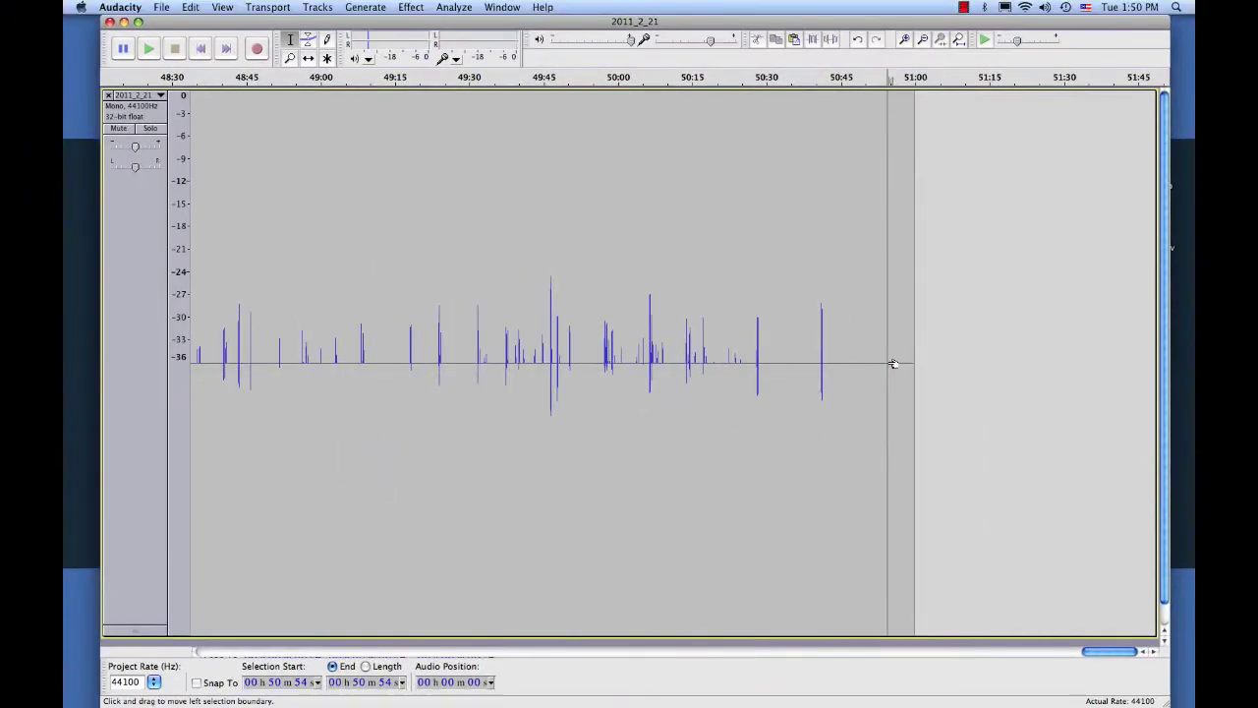
pyautogui.moveTo(896, 364); pyautogui.dragTo(947, 365)
pyautogui.press('Left')
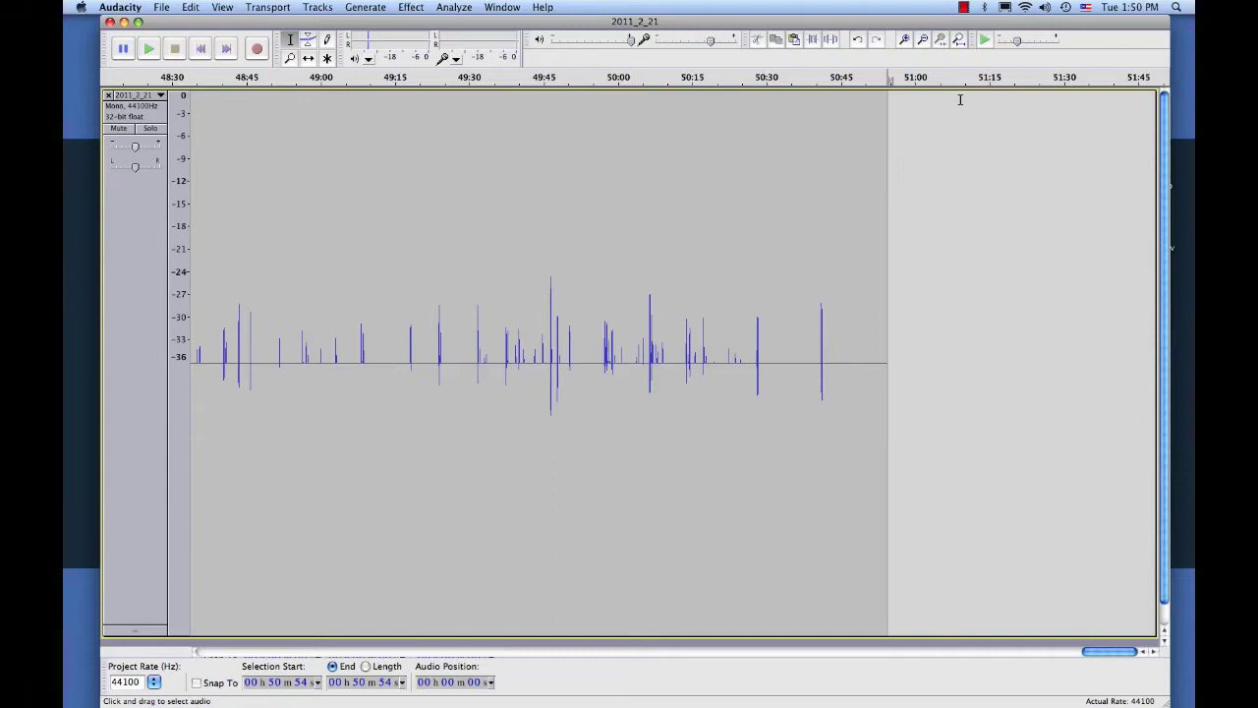
# Zoom out and fit the trimmed track, 0:00 to about 50:54, in the window
pyautogui.click(922, 41)
pyautogui.click(922, 41)
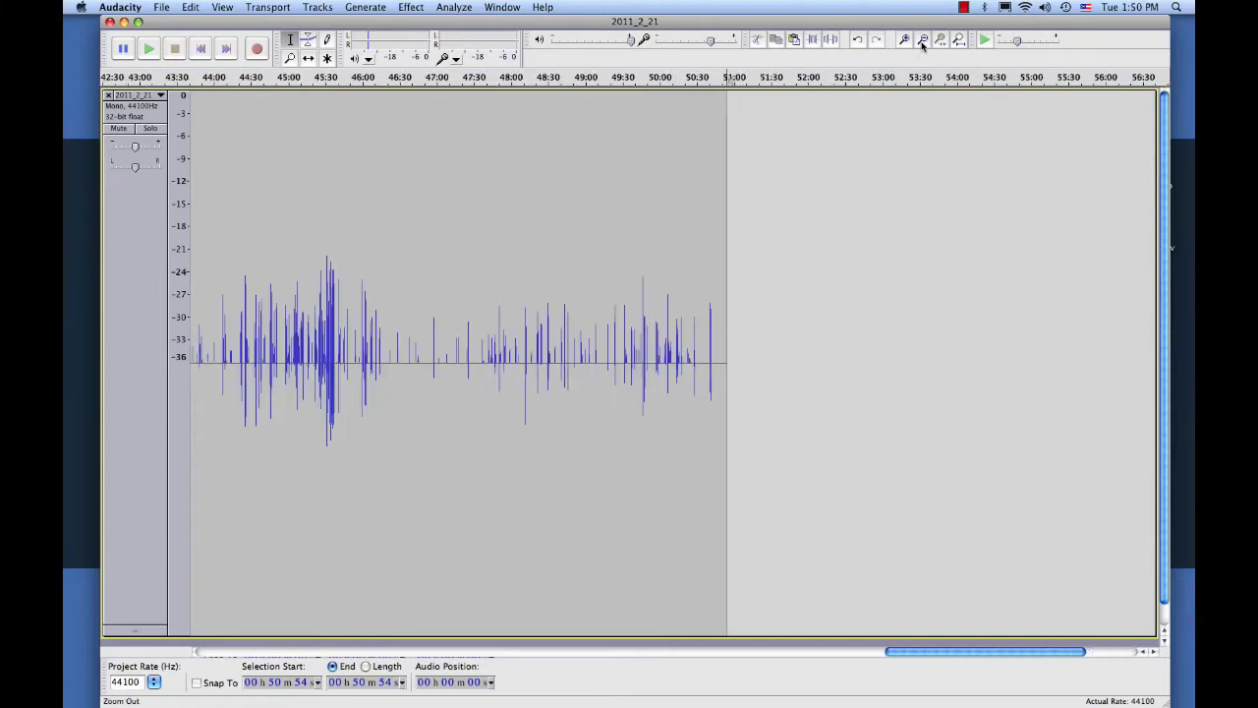
pyautogui.click(922, 42)
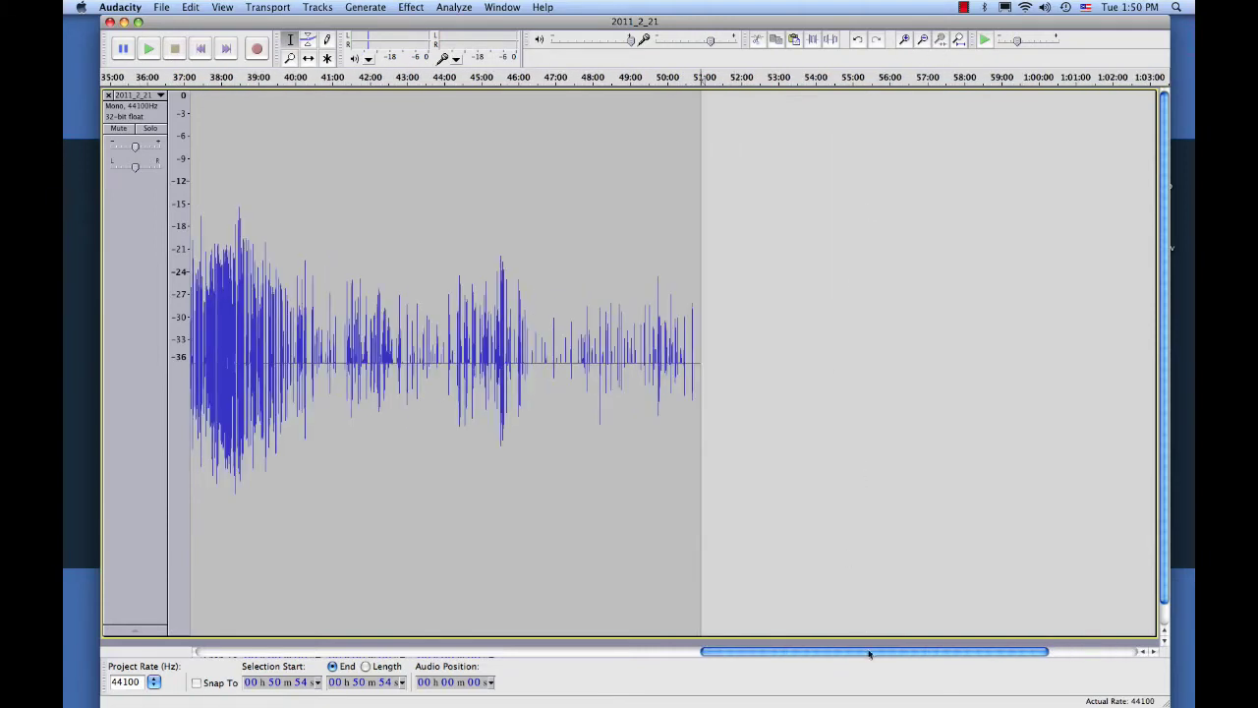
pyautogui.moveTo(796, 653); pyautogui.dragTo(292, 654)
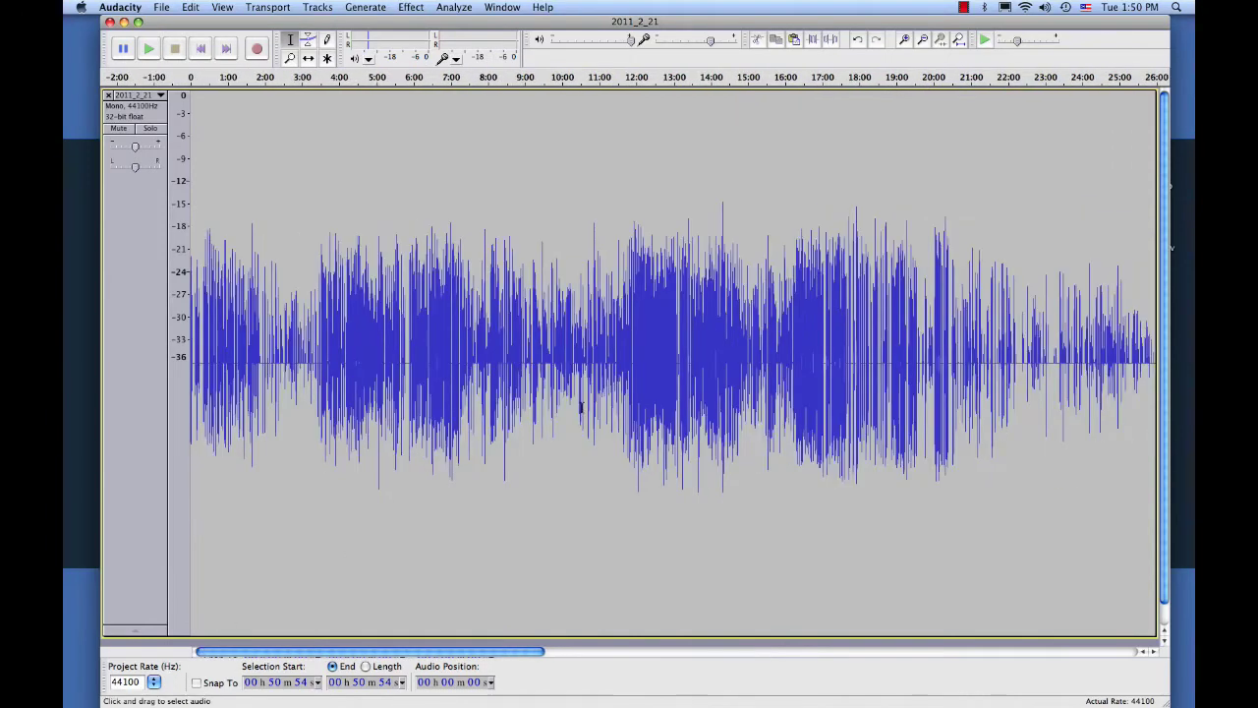
pyautogui.click(922, 40)
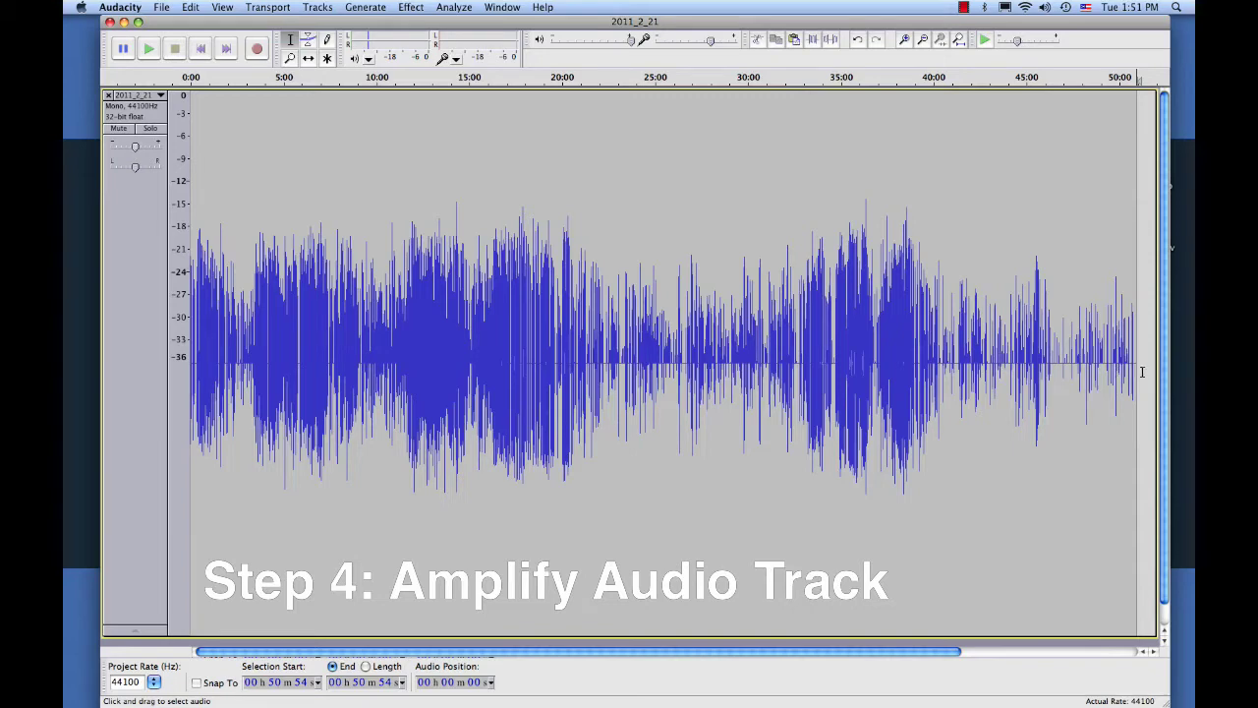
# Select the whole track and open Amplify, which proposes 14.4 dB gain for a 0.0 dB peak
pyautogui.moveTo(1142, 374); pyautogui.dragTo(144, 342)
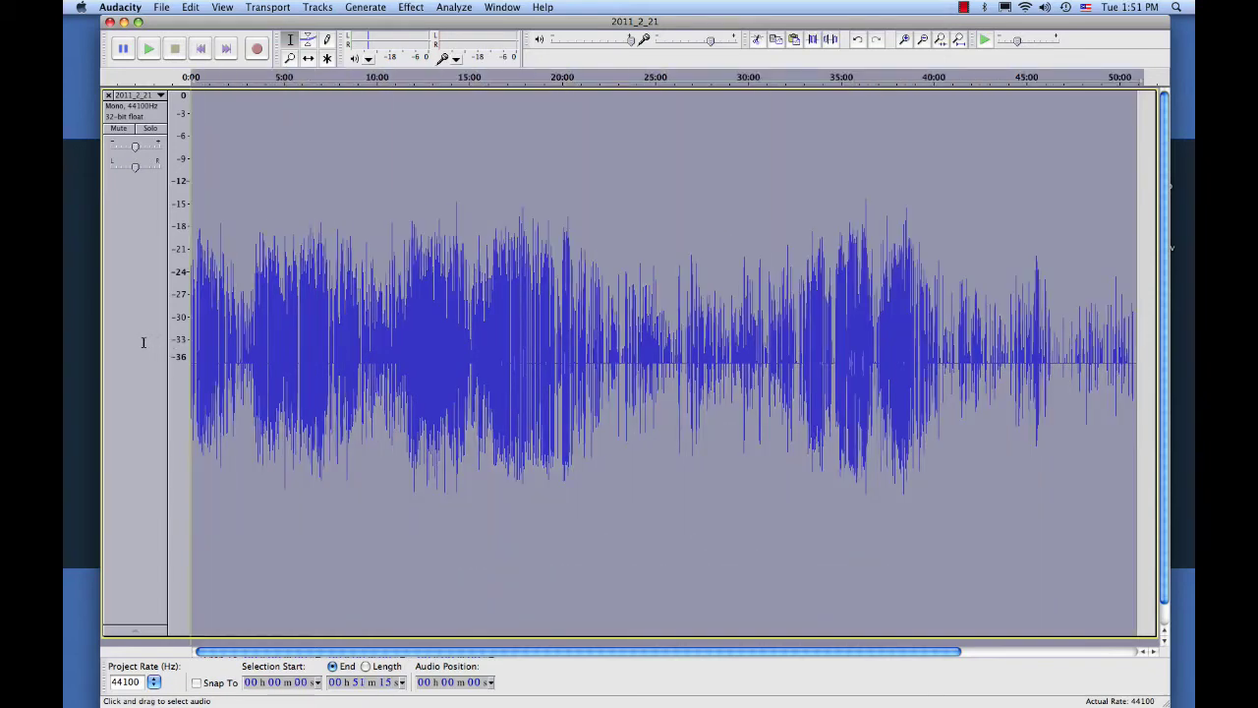
pyautogui.click(294, 283)
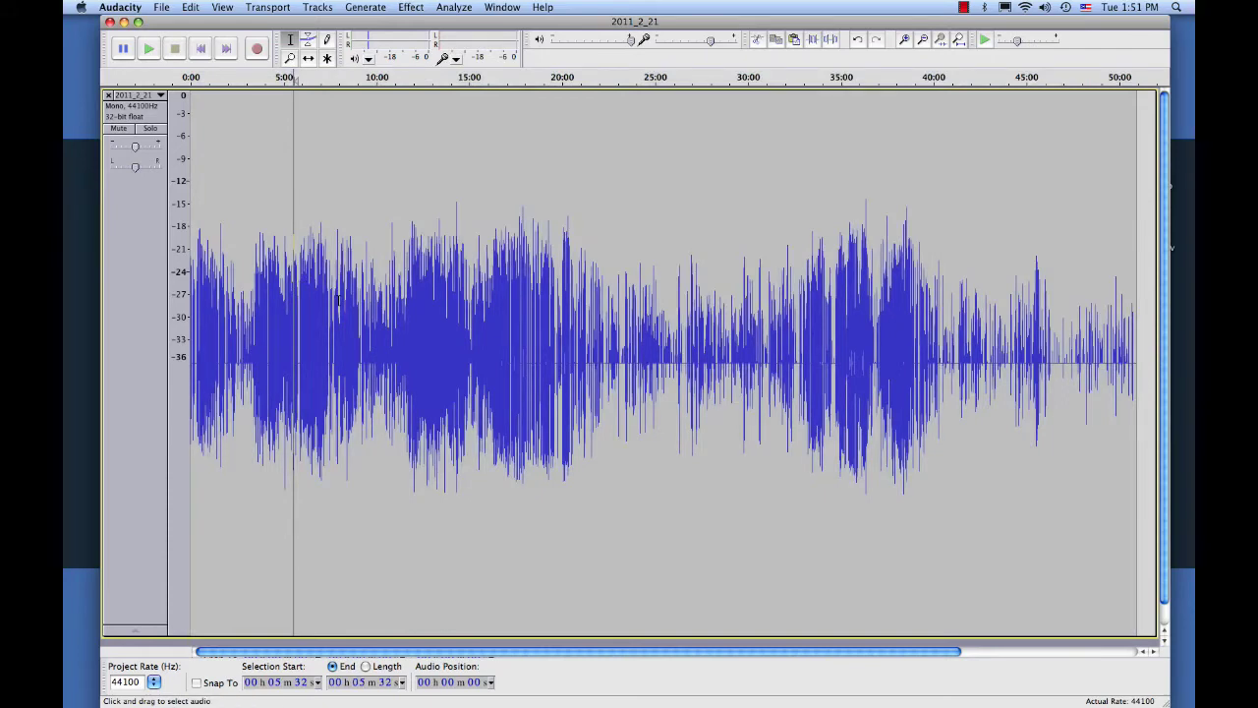
pyautogui.press('super+a')
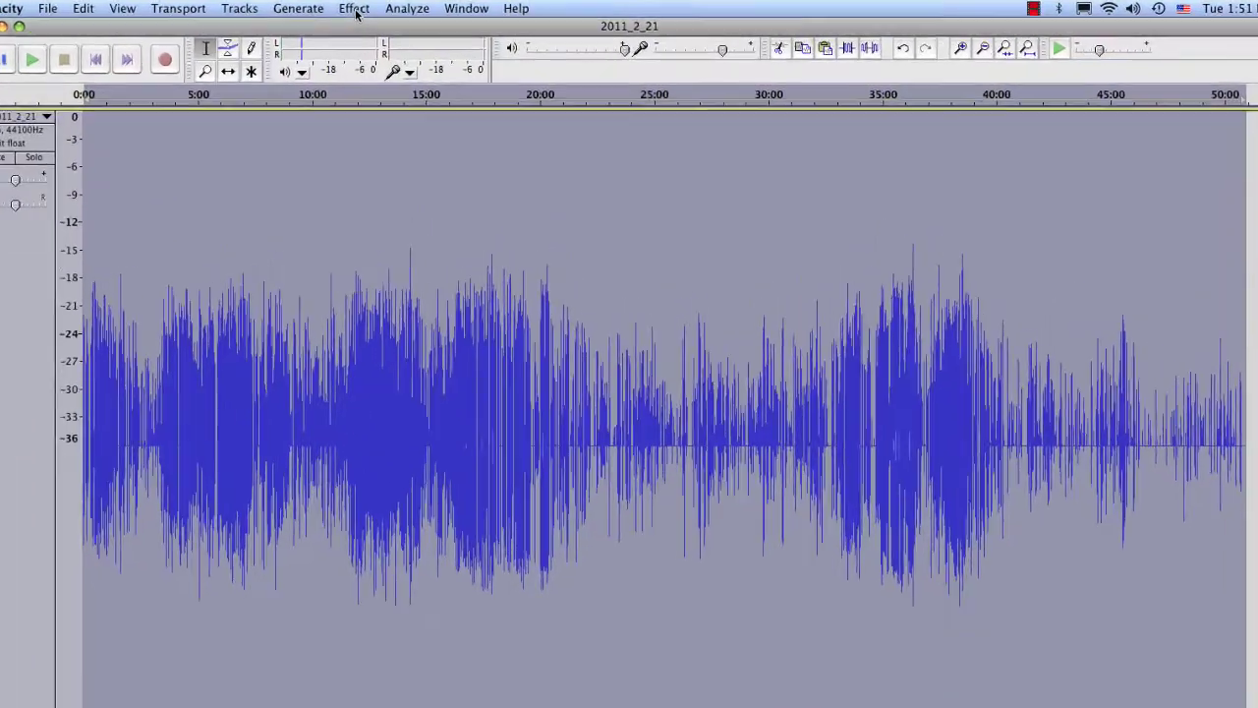
pyautogui.click(412, 9)
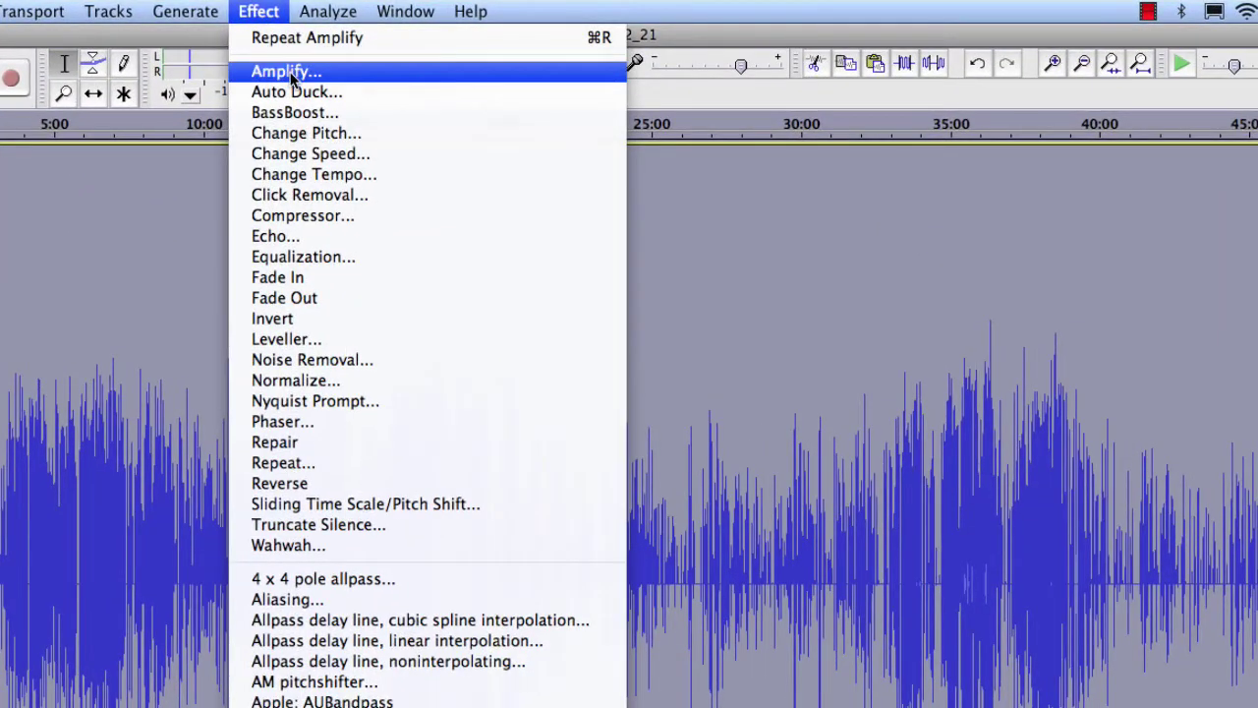
pyautogui.click(291, 79)
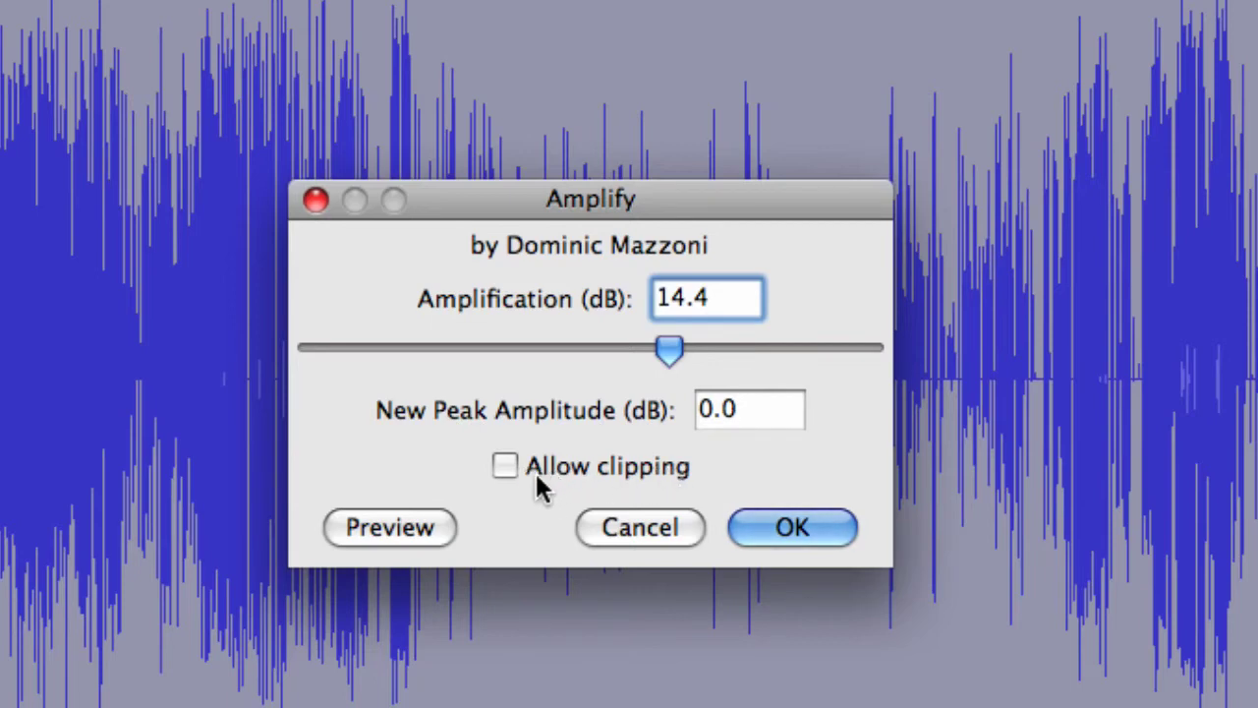
# Apply the 14.4 dB amplification and preview the louder audio from around 16:23
pyautogui.click(803, 505)
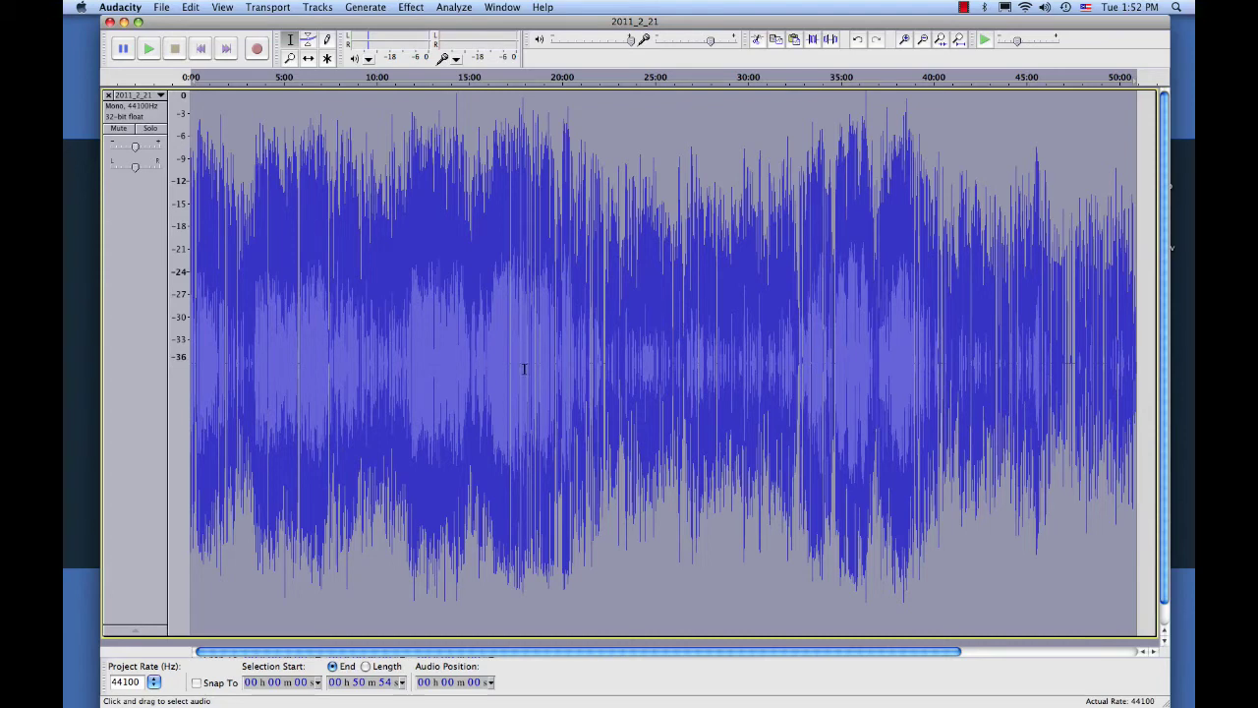
pyautogui.click(493, 301)
pyautogui.press('space')
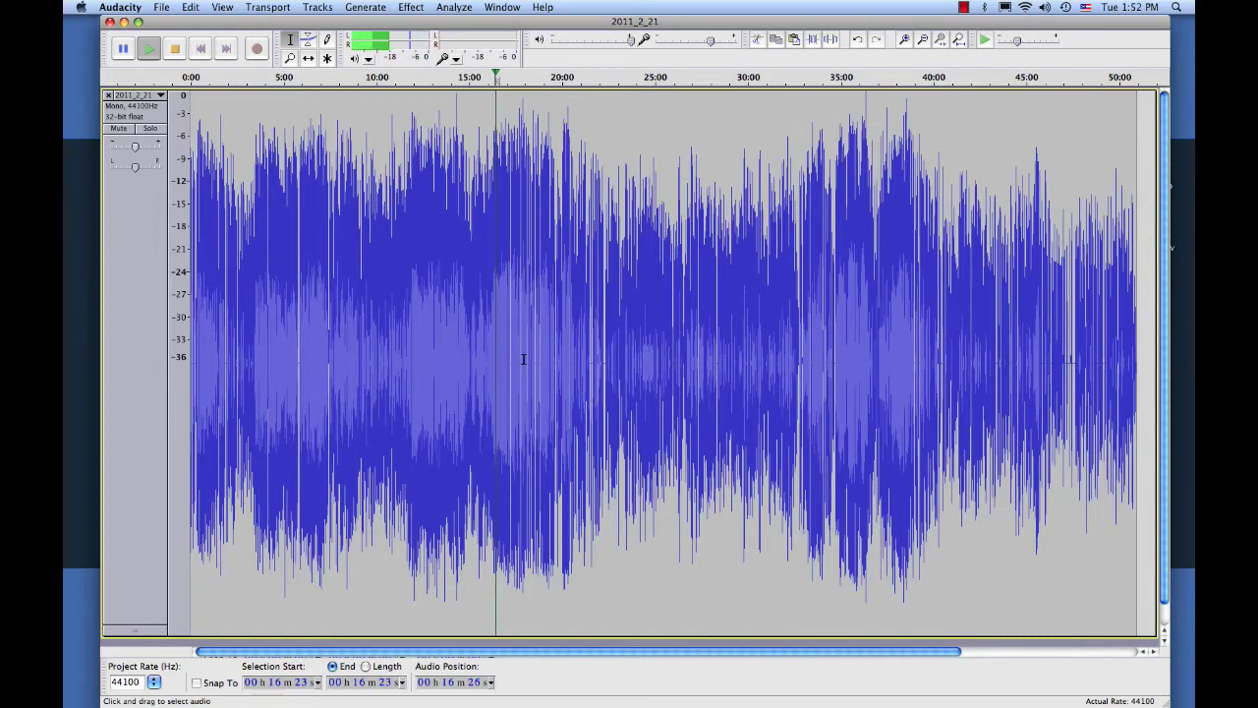
pyautogui.press('space')
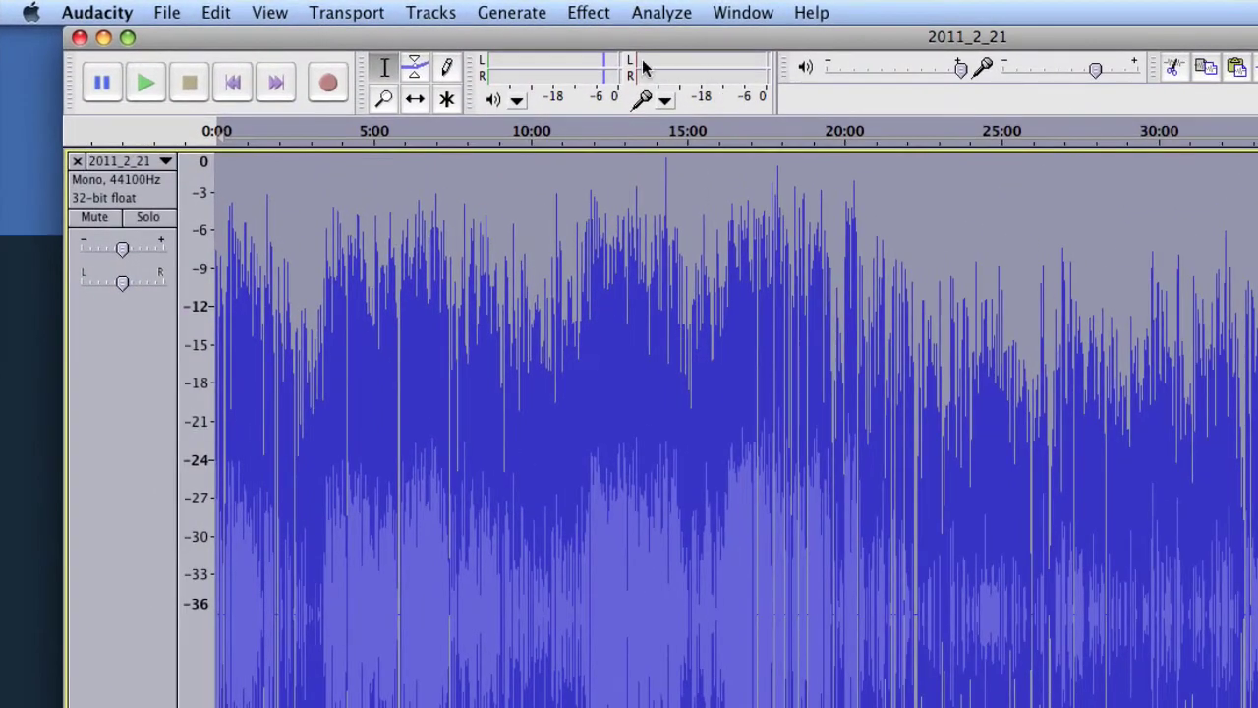
# Open the Dynamic Range Compressor effect and move its window up and to the right
pyautogui.click(601, 14)
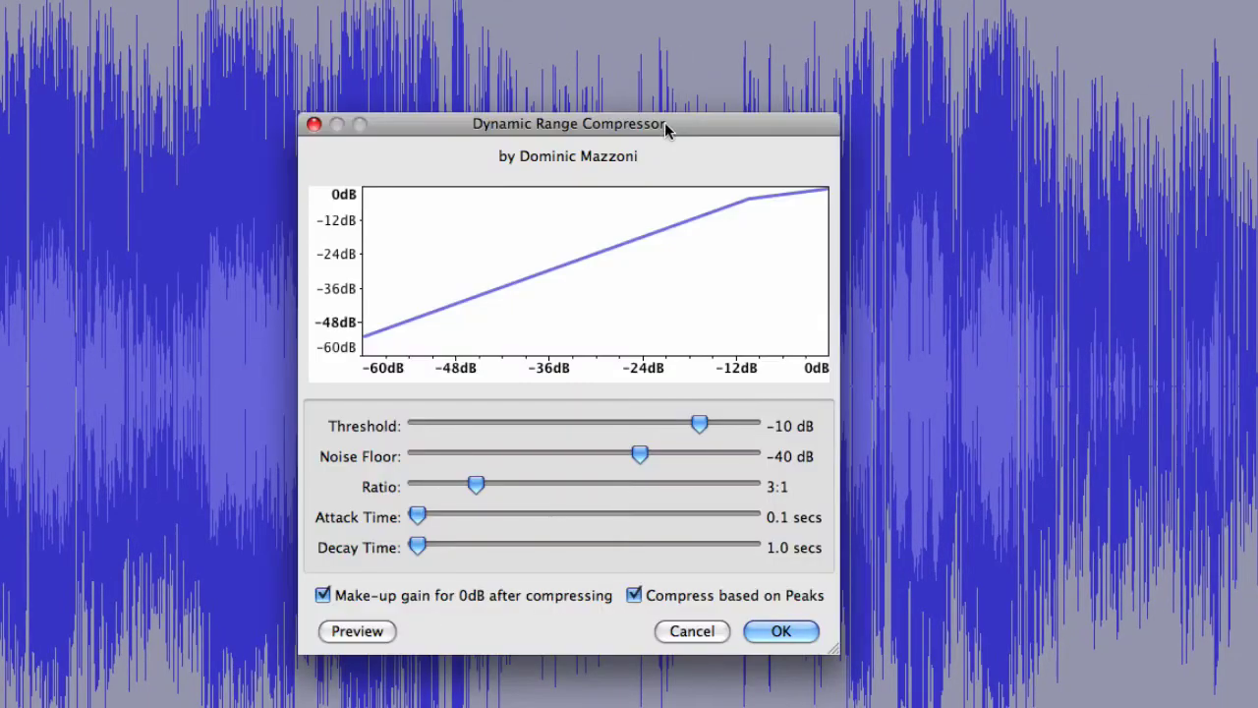
pyautogui.moveTo(664, 122); pyautogui.dragTo(720, 89)
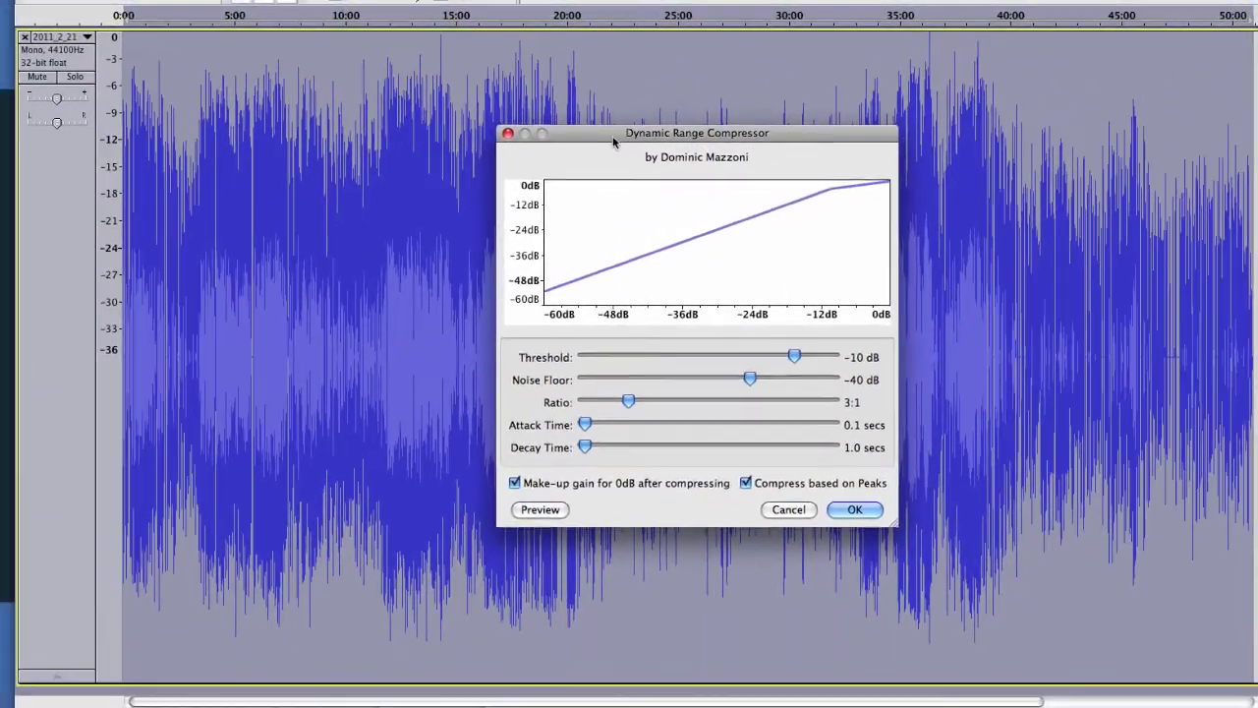
pyautogui.moveTo(508, 84); pyautogui.dragTo(428, 314)
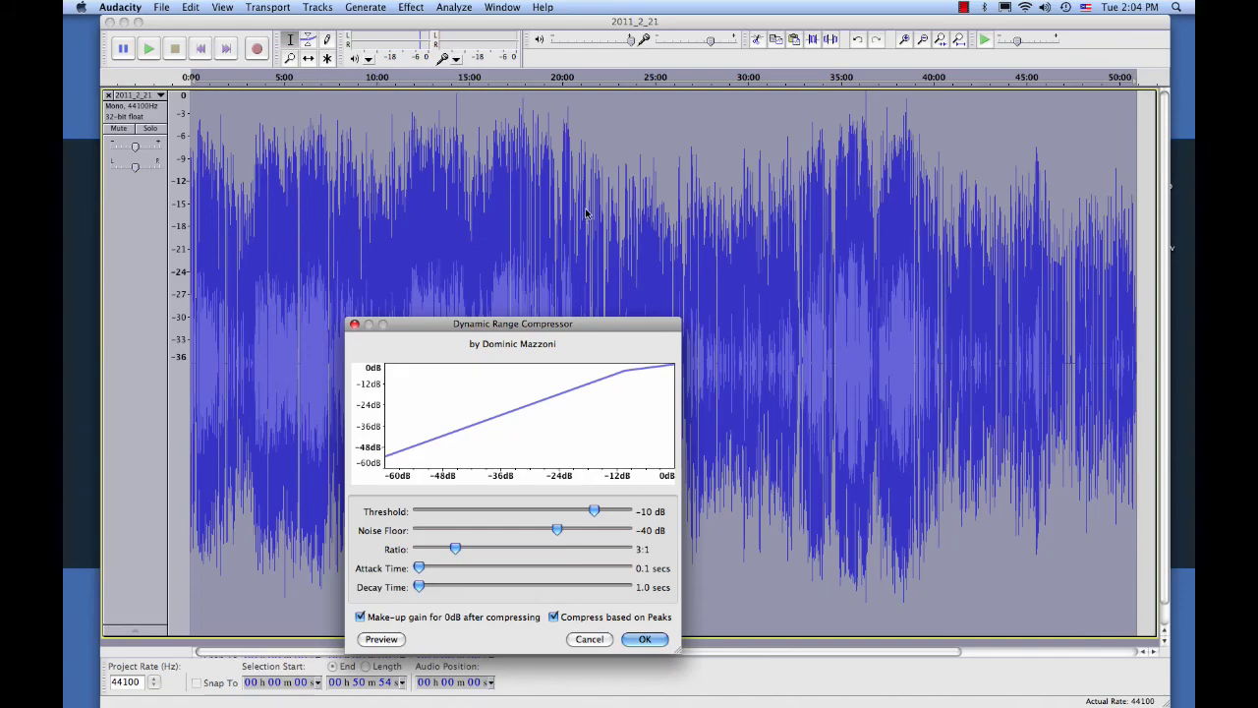
pyautogui.moveTo(576, 326); pyautogui.dragTo(661, 194)
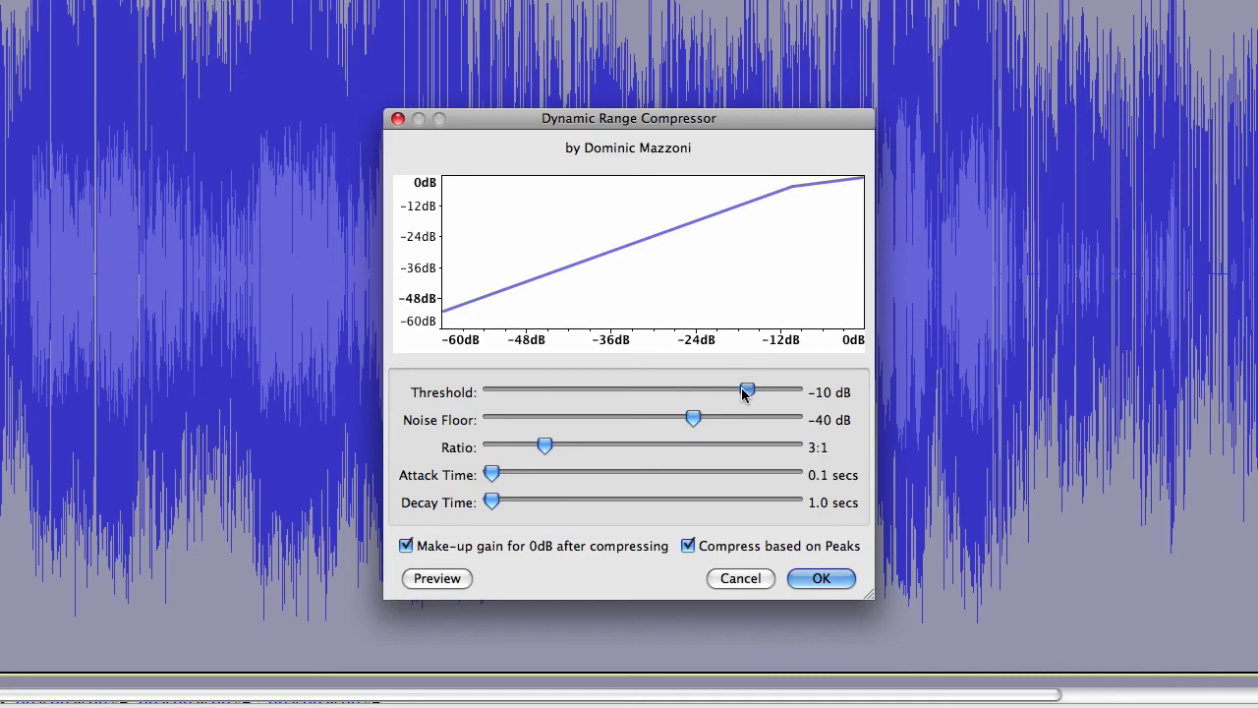
# Keep the threshold at -10 dB and apply the 3:1 compression to the sermon track
pyautogui.moveTo(744, 392)
pyautogui.mouseDown()
pyautogui.moveTo(660, 393)
pyautogui.moveTo(745, 391)
pyautogui.mouseUp()
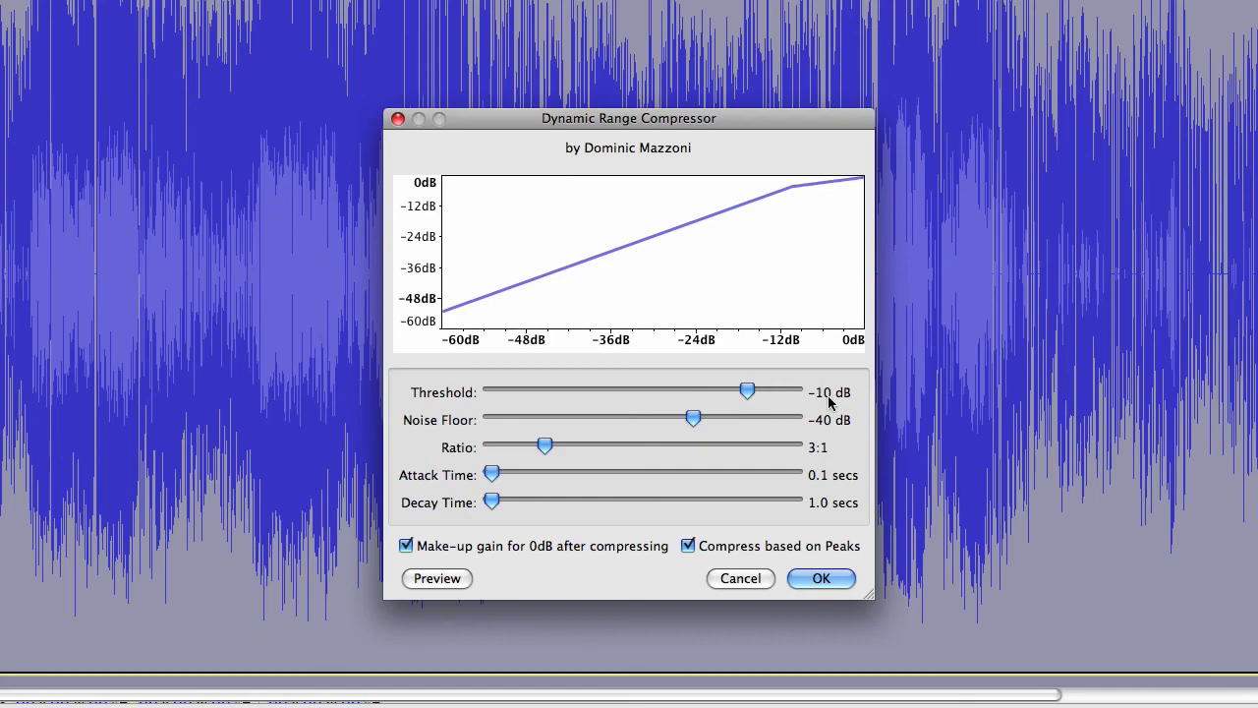
pyautogui.click(818, 577)
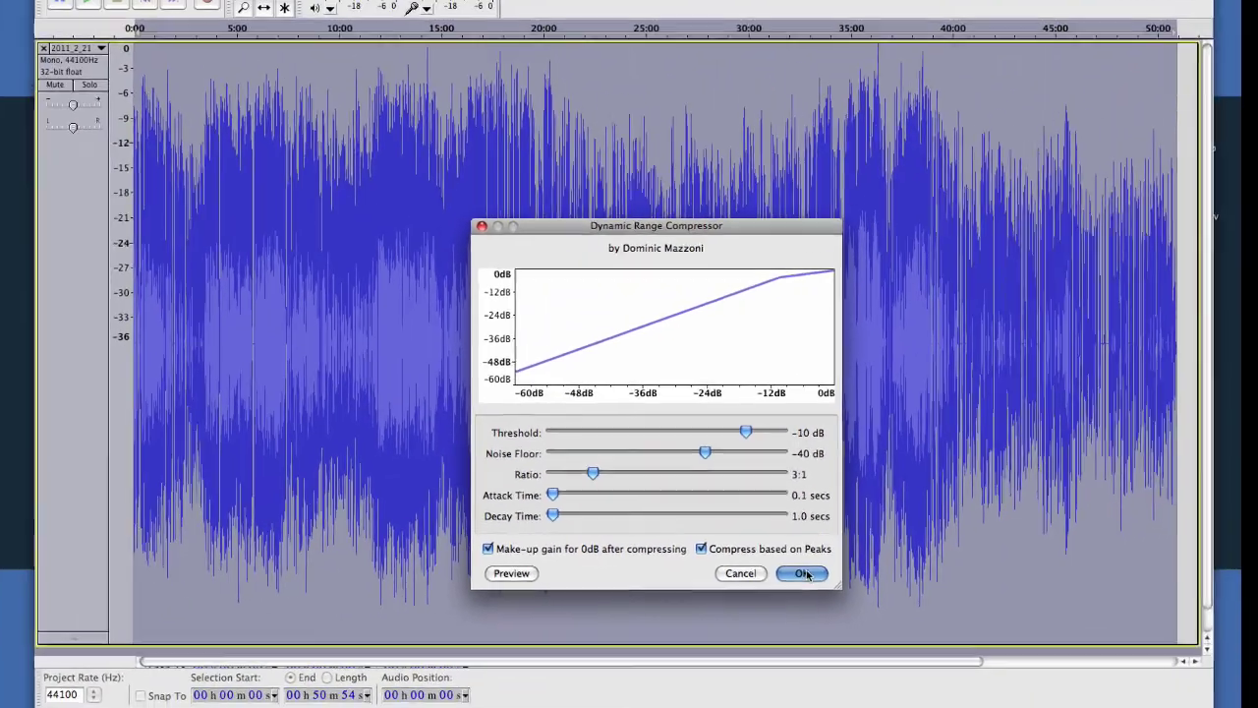